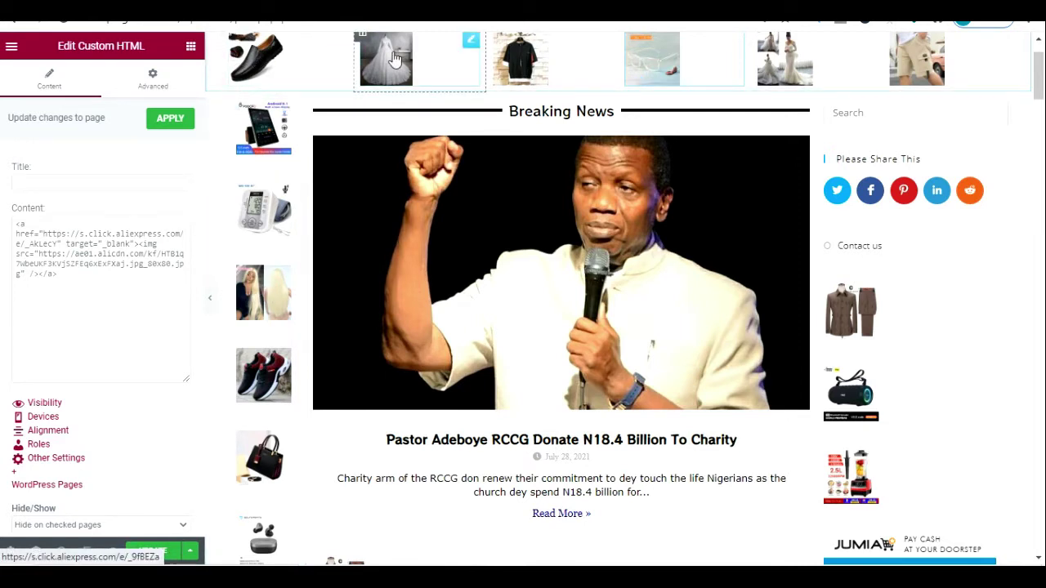
# Switch to the AliExpress Portals hot product list and copy the promo link for the Nail Watermark Sticker item.
pyautogui.hotkey('ctrl', 'Tab')
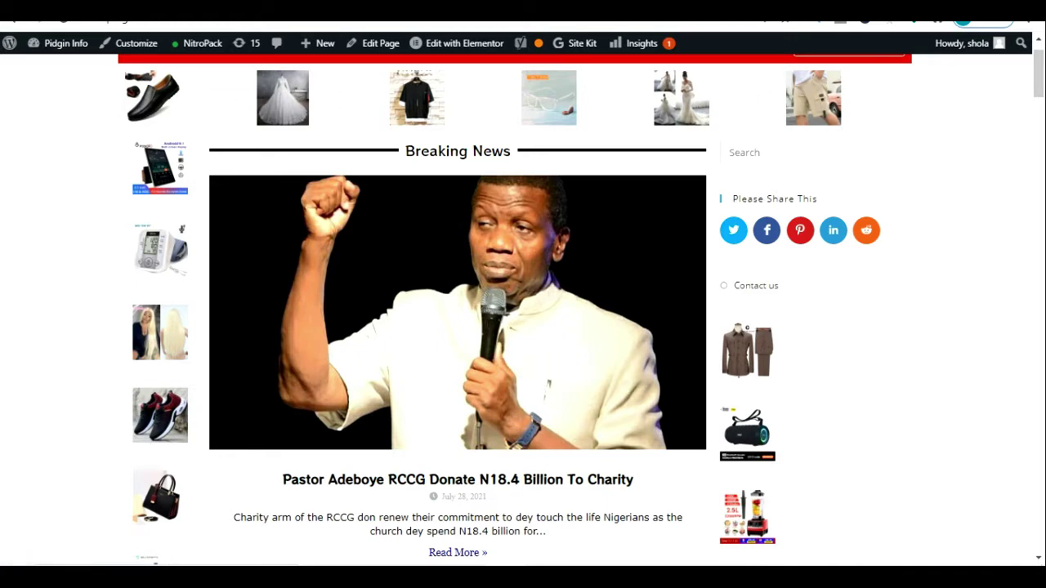
pyautogui.hotkey('ctrl', 'Tab')
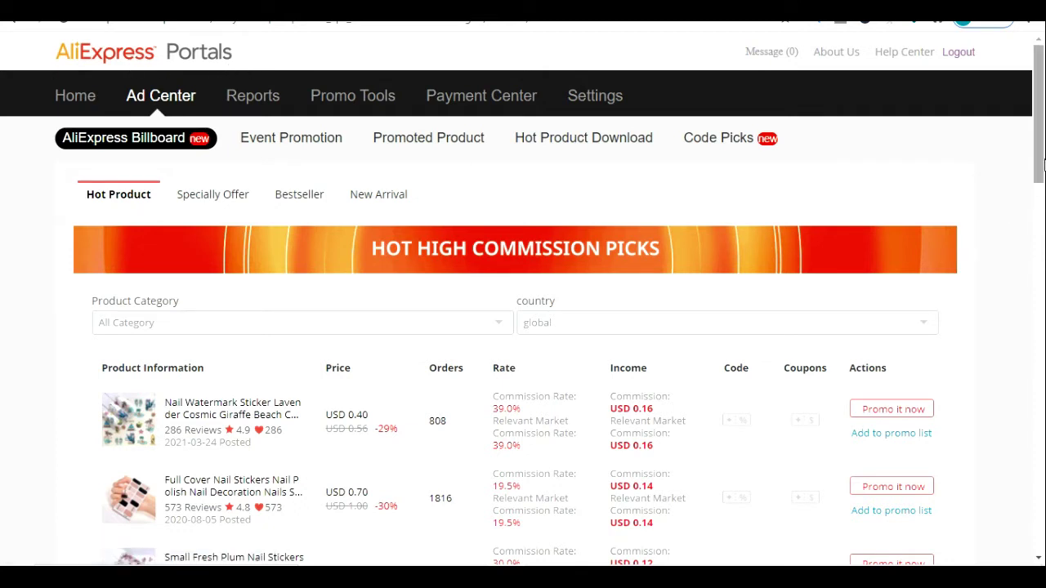
pyautogui.moveTo(1040, 167)
pyautogui.mouseDown()
pyautogui.moveTo(1044, 233)
pyautogui.moveTo(1042, 182)
pyautogui.mouseUp()
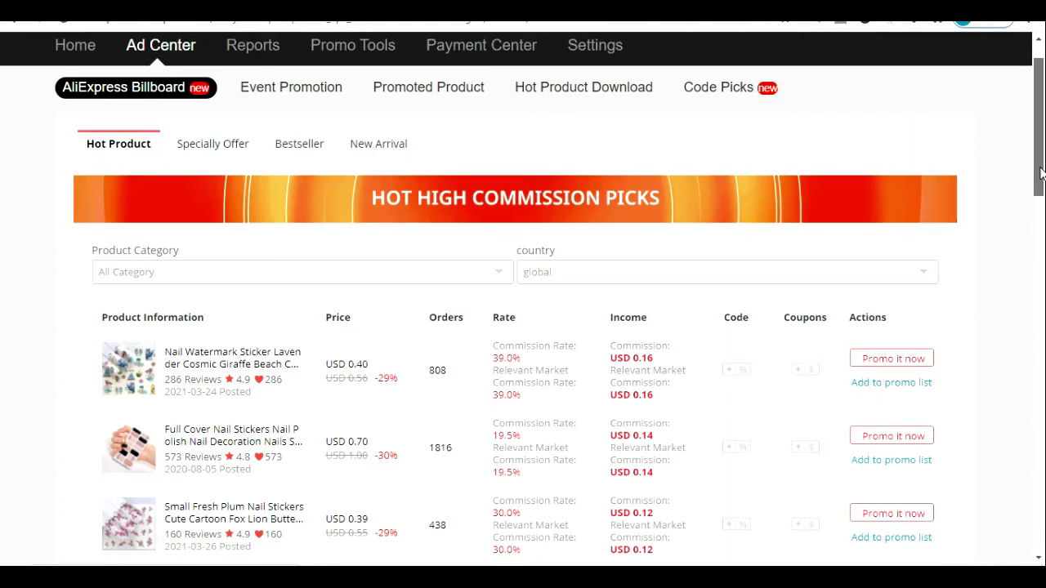
pyautogui.moveTo(1038, 208); pyautogui.dragTo(970, 239)
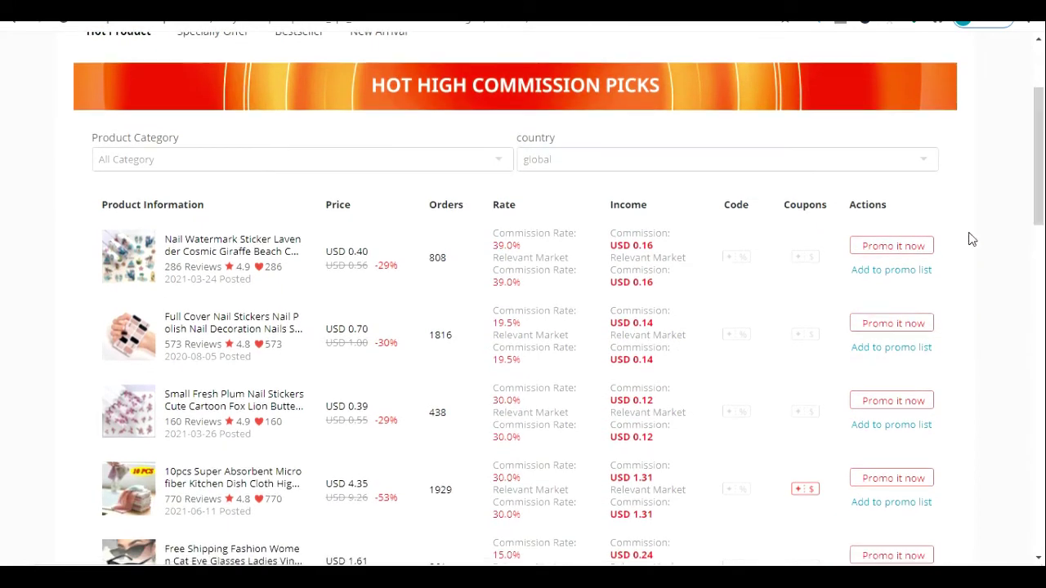
pyautogui.click(900, 247)
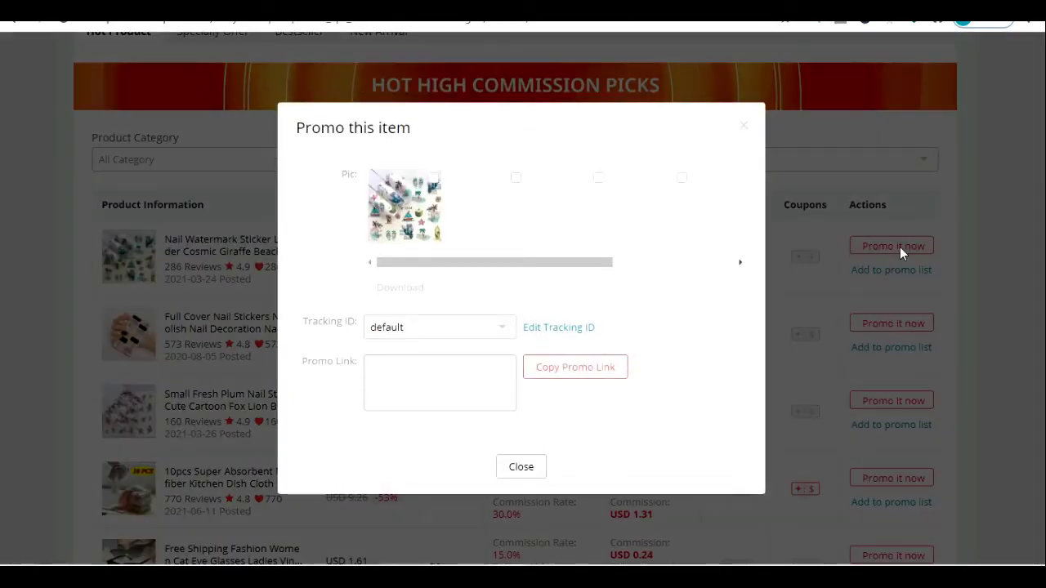
pyautogui.click(576, 370)
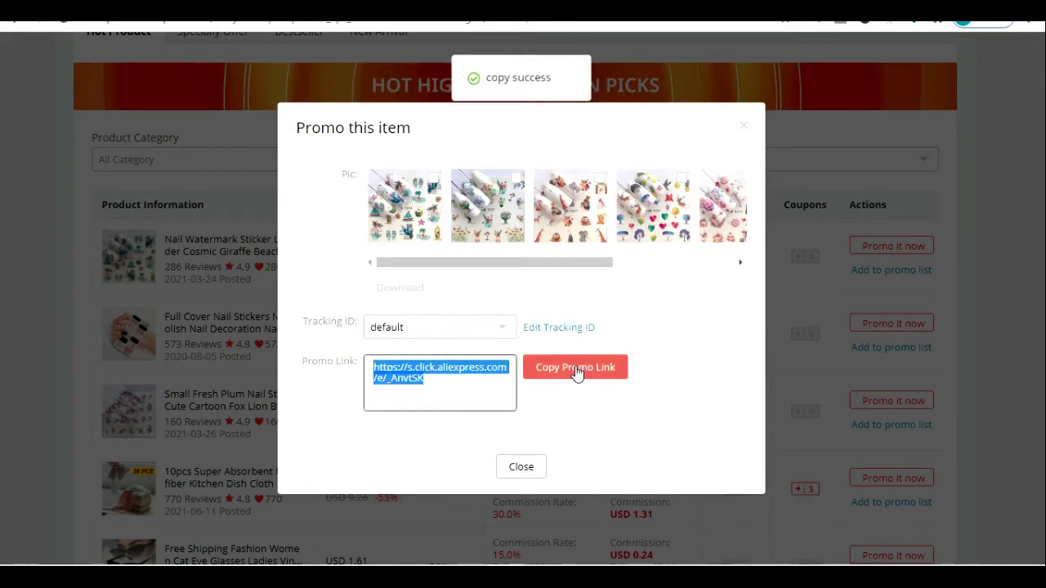
# Reselect the whole promo link in the item's promotion dialog, copy it again and close the dialog.
pyautogui.click(663, 33)
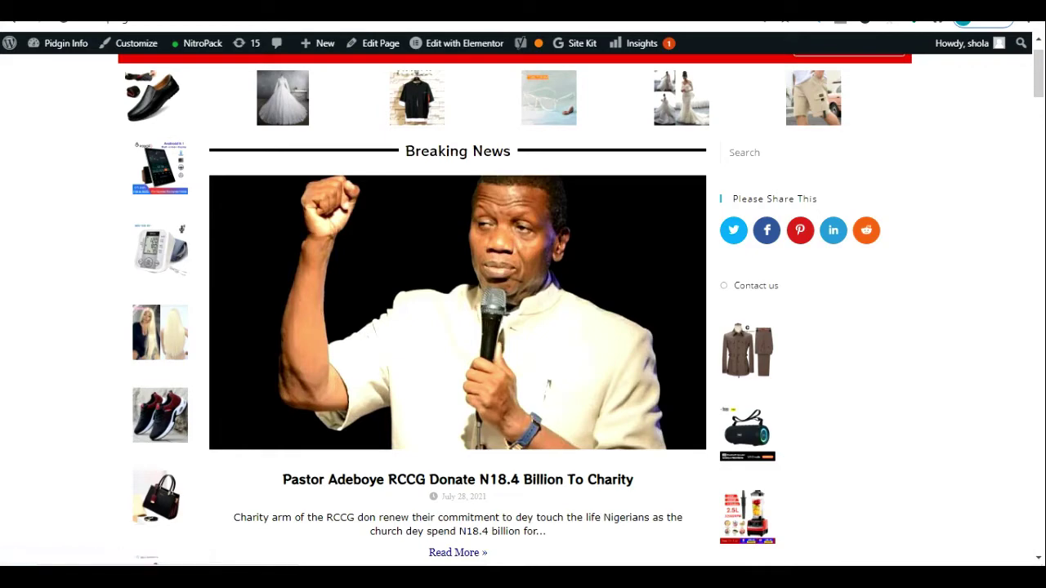
pyautogui.hotkey('ctrl', 'Tab')
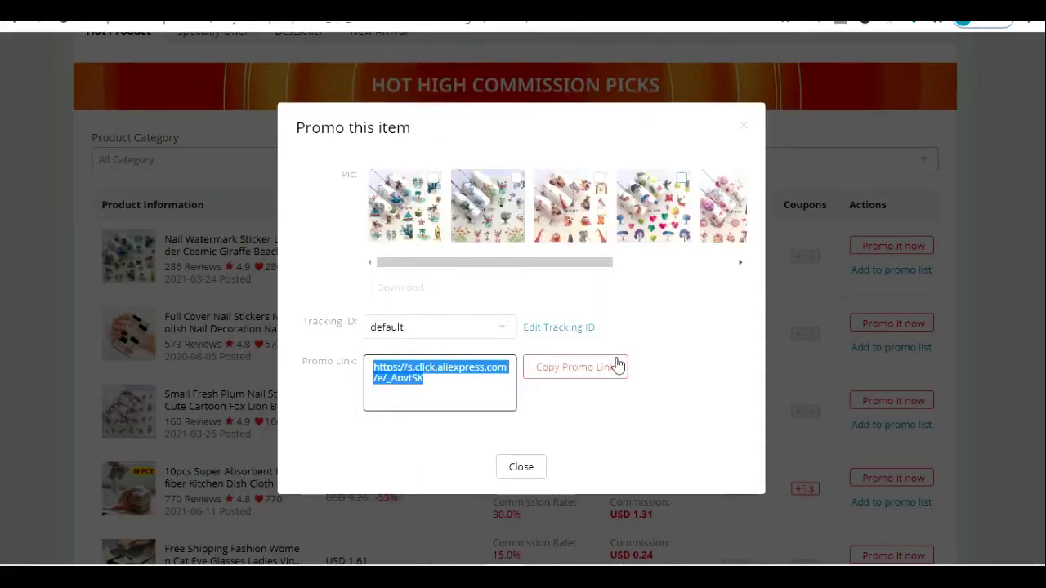
pyautogui.click(427, 382)
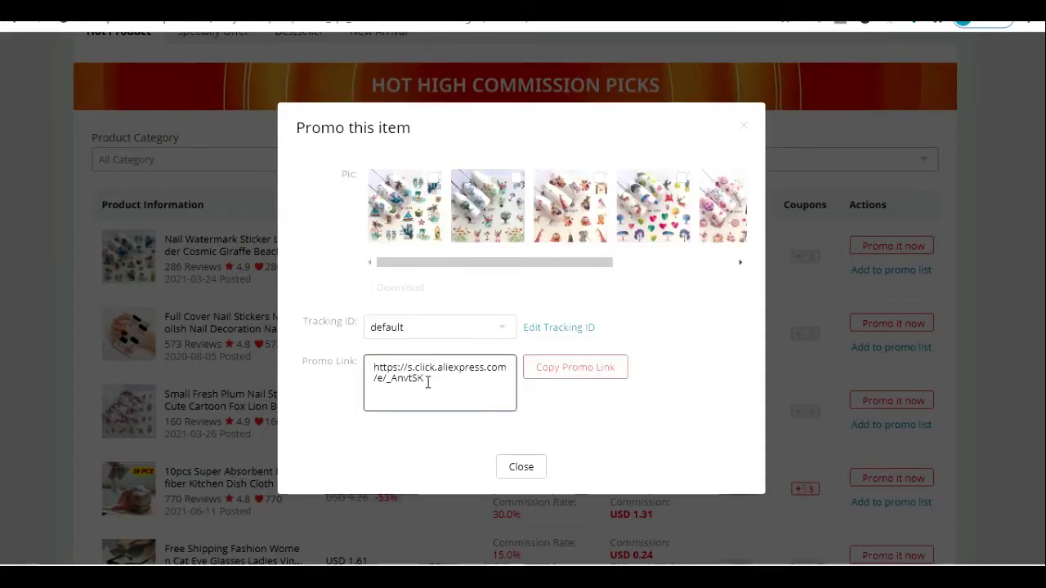
pyautogui.moveTo(432, 380); pyautogui.dragTo(366, 368)
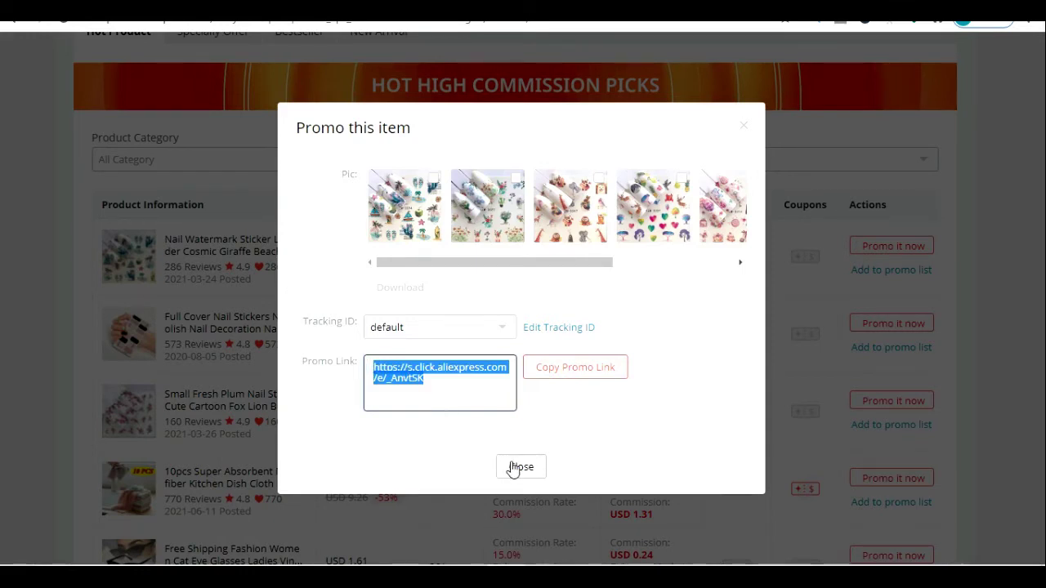
pyautogui.click(570, 375)
pyautogui.click(522, 467)
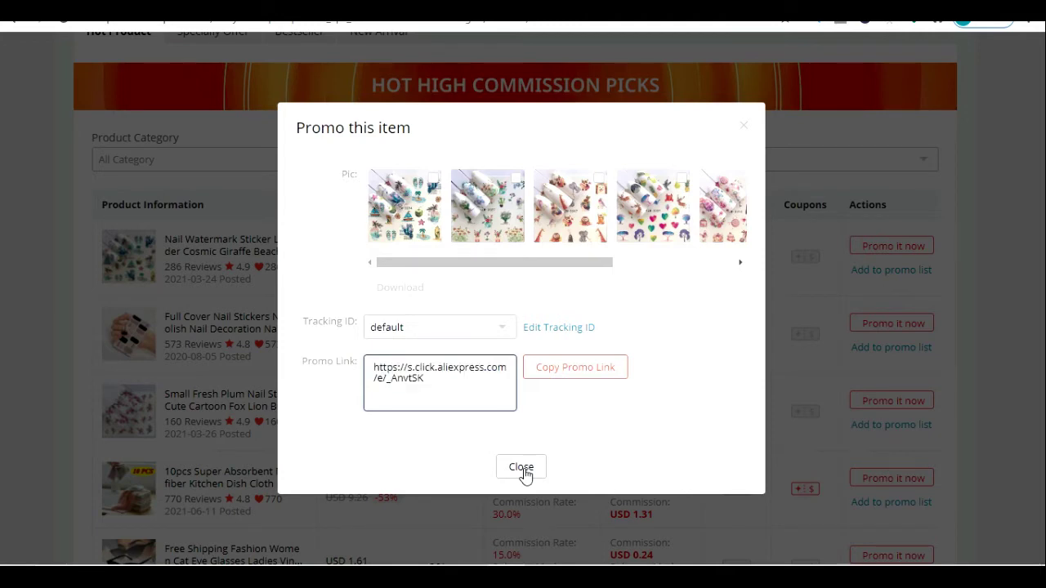
# Check the product ads on the website, return to the AliExpress hot product list and open the women's cat eye glasses page.
pyautogui.click(745, 10)
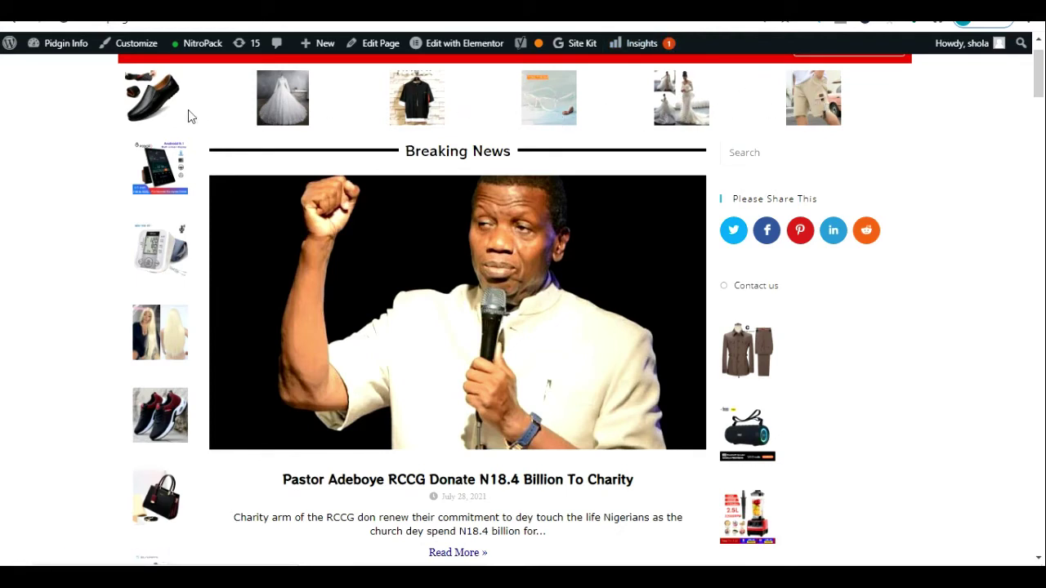
pyautogui.click(567, 82)
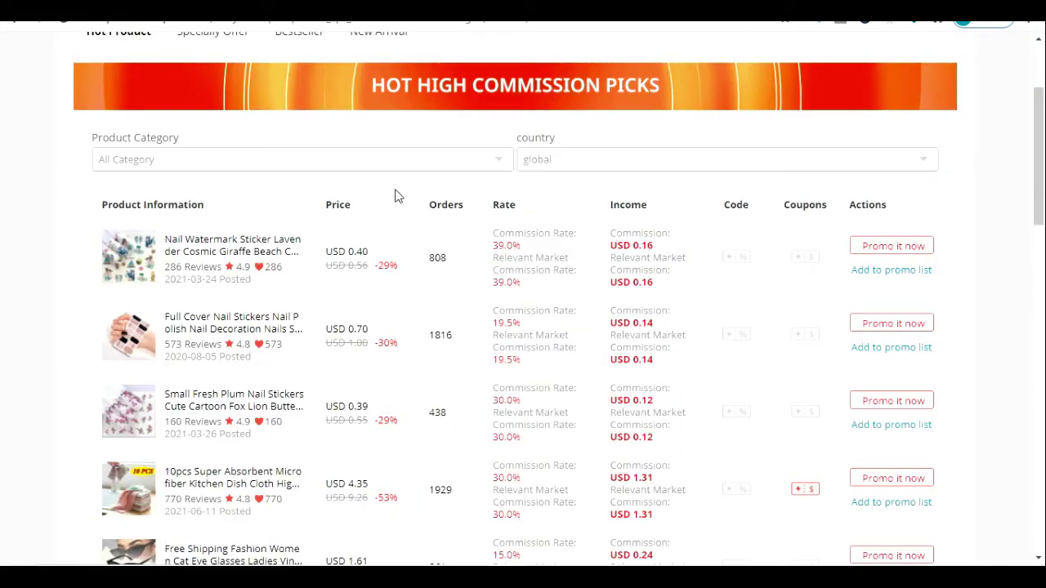
pyautogui.moveTo(1035, 201); pyautogui.dragTo(1042, 290)
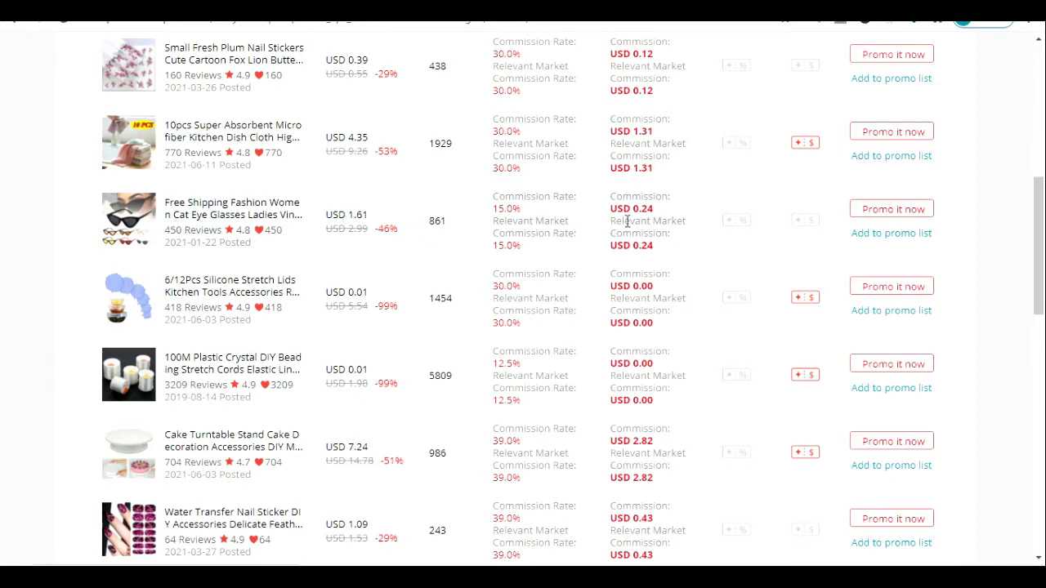
pyautogui.click(207, 210)
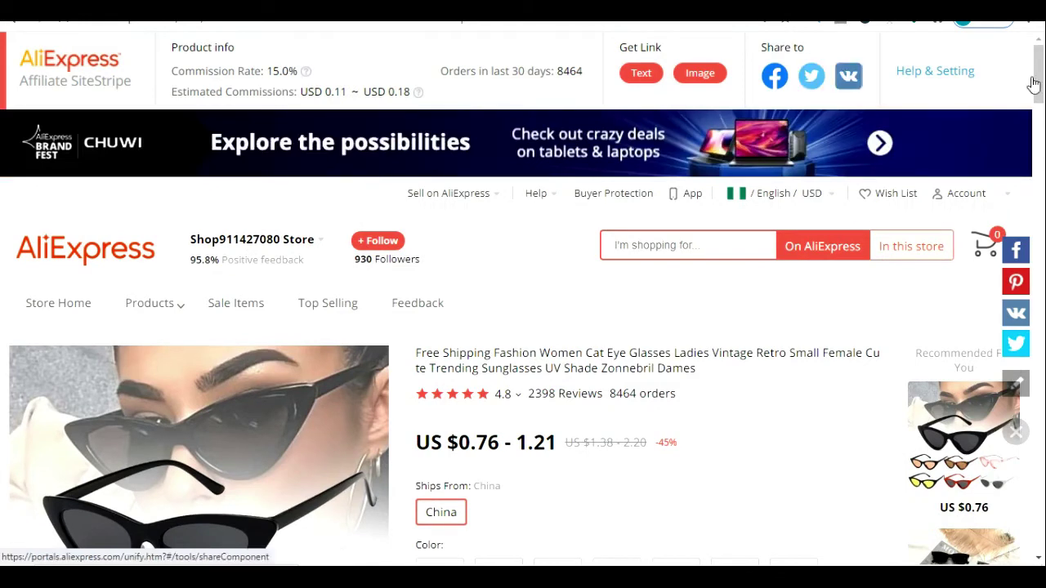
pyautogui.moveTo(1041, 75)
pyautogui.mouseDown()
pyautogui.moveTo(1042, 90)
pyautogui.moveTo(1041, 80)
pyautogui.mouseUp()
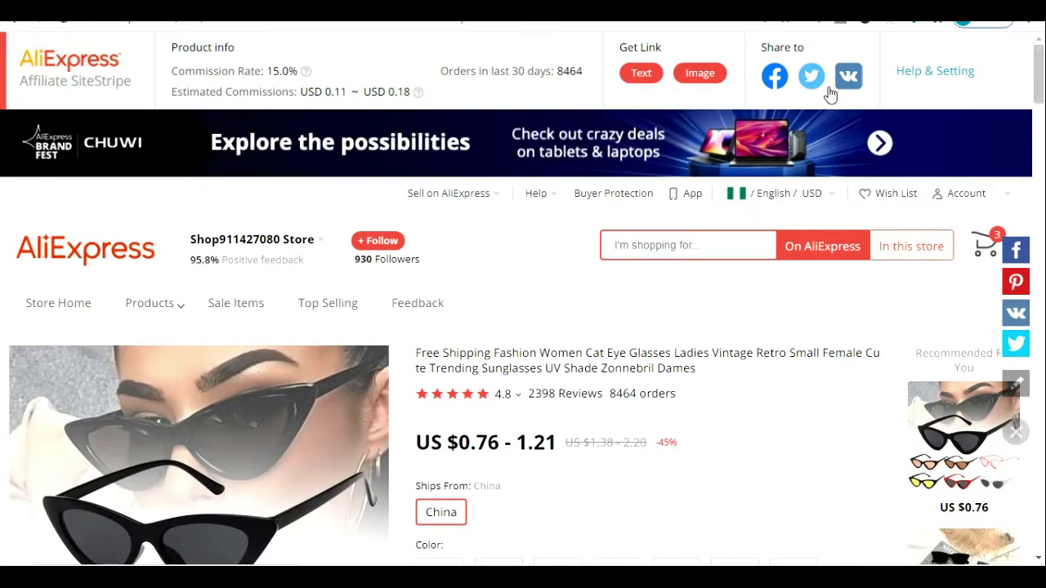
# Dismiss the site's notification request and generate a text affiliate link for the glasses with the default tracking ID.
pyautogui.click(645, 74)
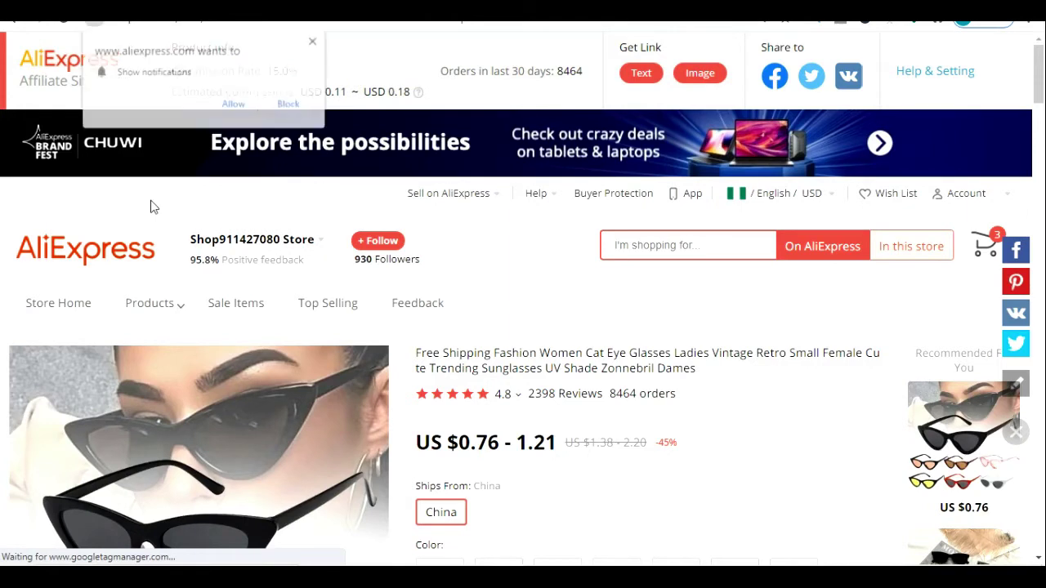
pyautogui.click(314, 43)
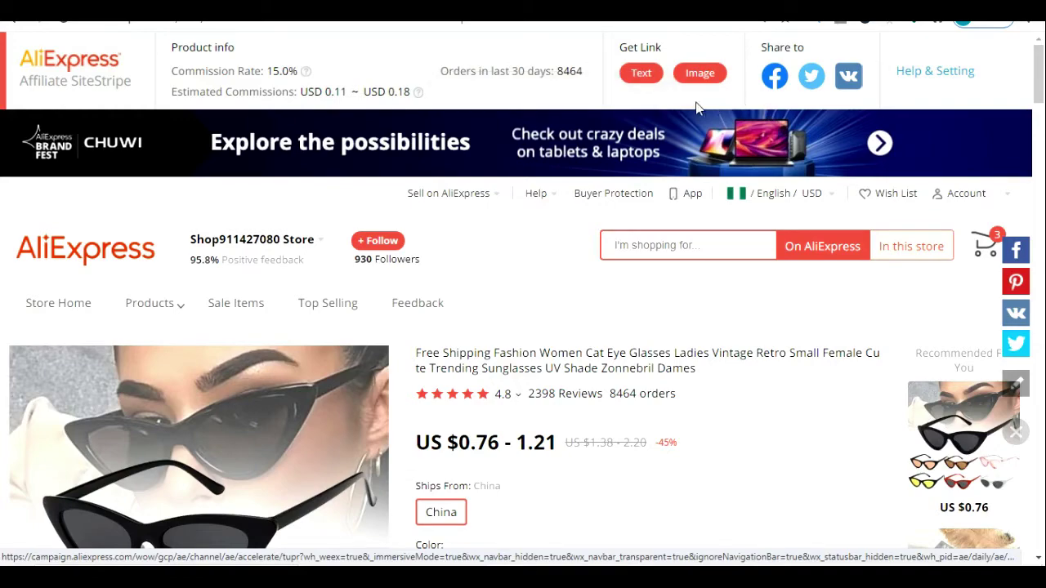
pyautogui.moveTo(1037, 81)
pyautogui.mouseDown()
pyautogui.moveTo(1038, 111)
pyautogui.moveTo(1038, 94)
pyautogui.mouseUp()
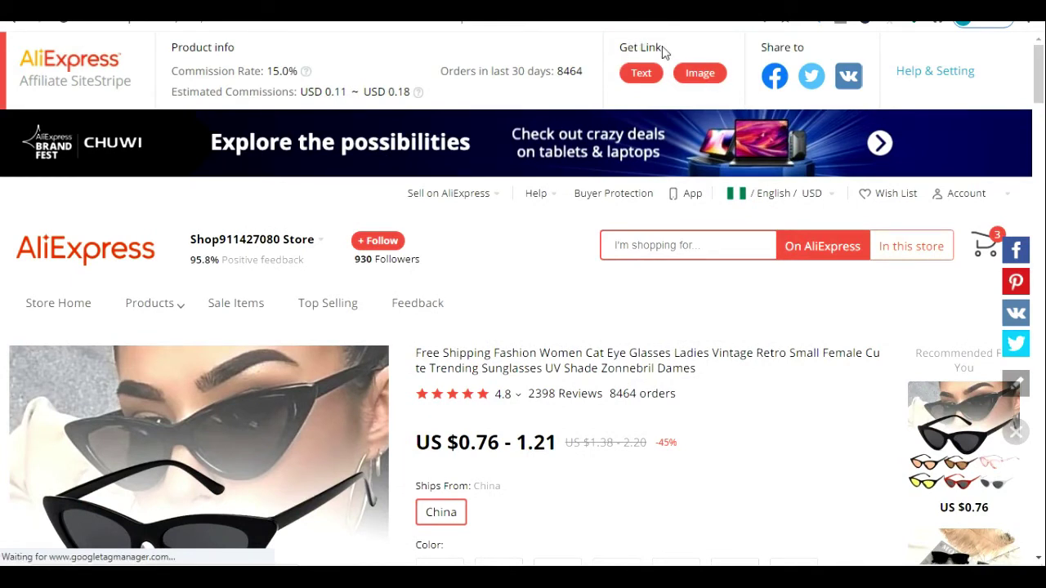
pyautogui.click(642, 74)
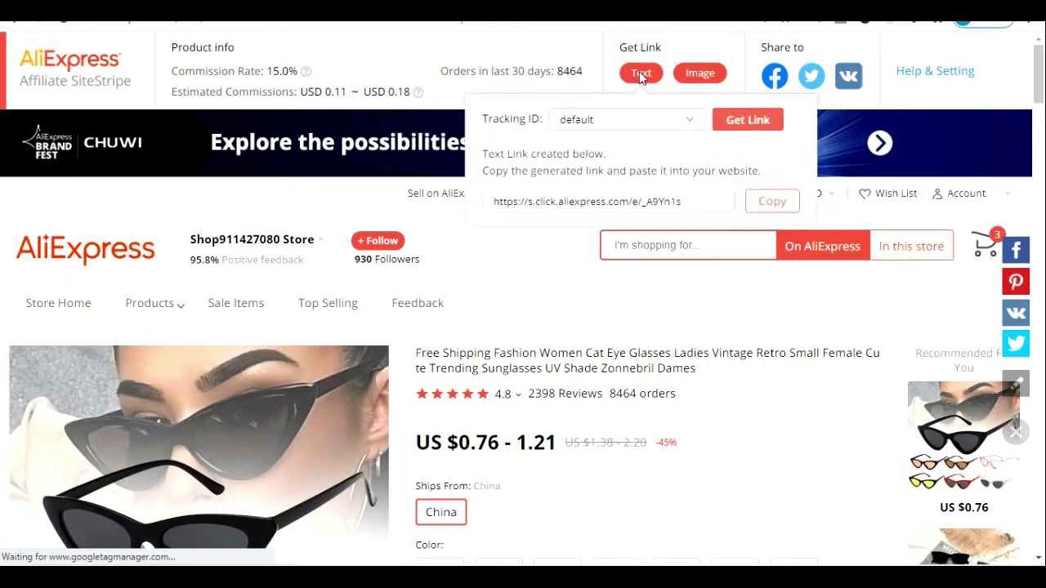
# Generate an image affiliate link for the glasses and set its image size to Large.
pyautogui.click(695, 72)
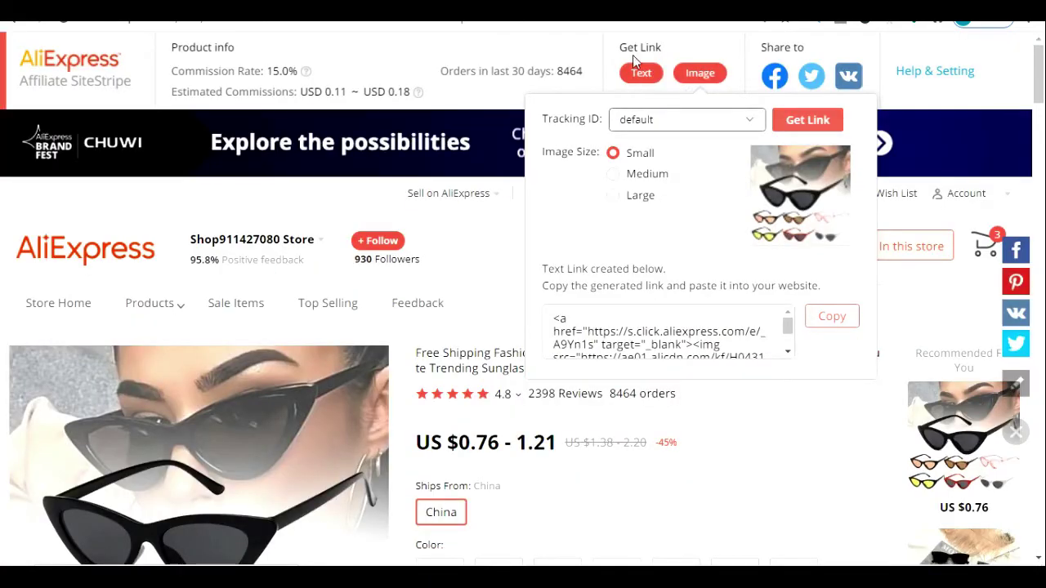
pyautogui.click(701, 74)
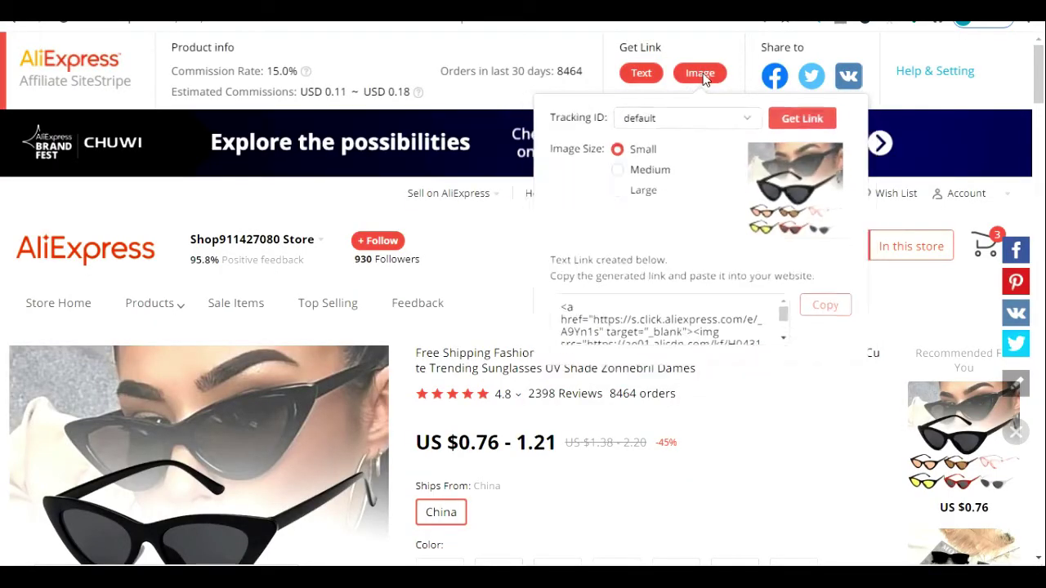
pyautogui.click(702, 78)
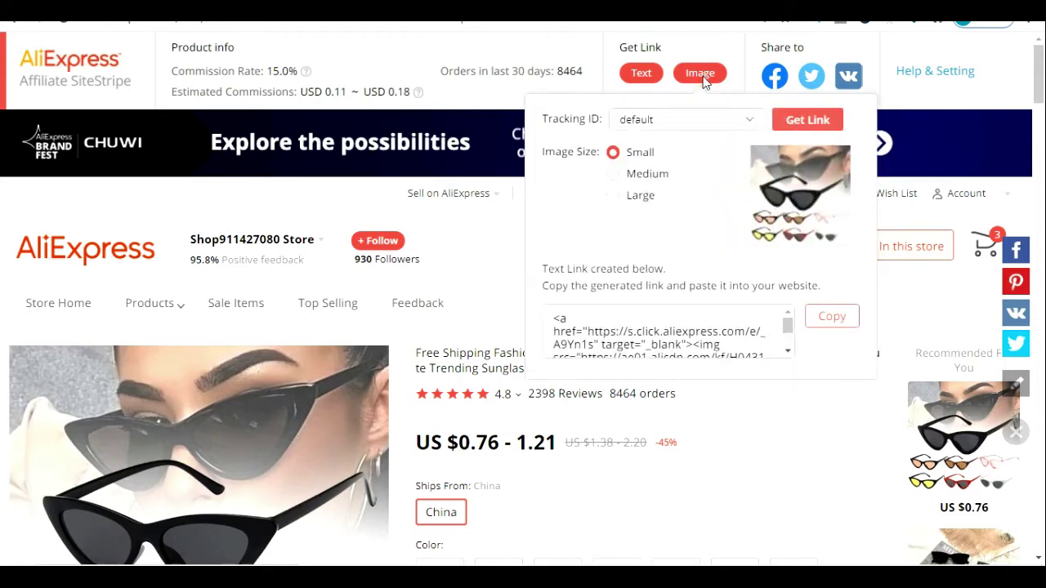
pyautogui.click(619, 177)
pyautogui.click(617, 202)
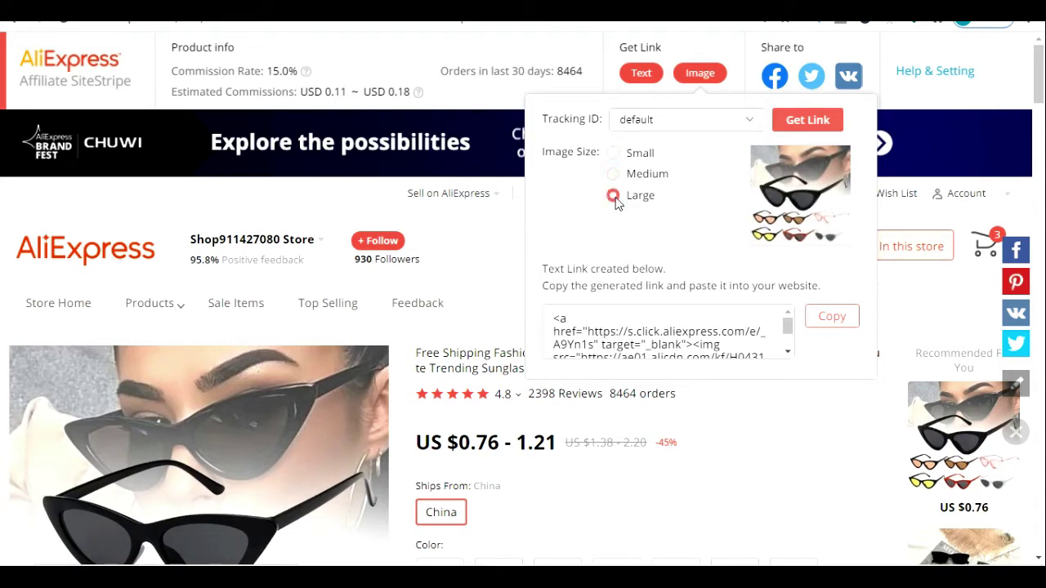
# Select the complete HTML code of the large image link and copy it.
pyautogui.moveTo(786, 317); pyautogui.dragTo(790, 339)
pyautogui.click(826, 321)
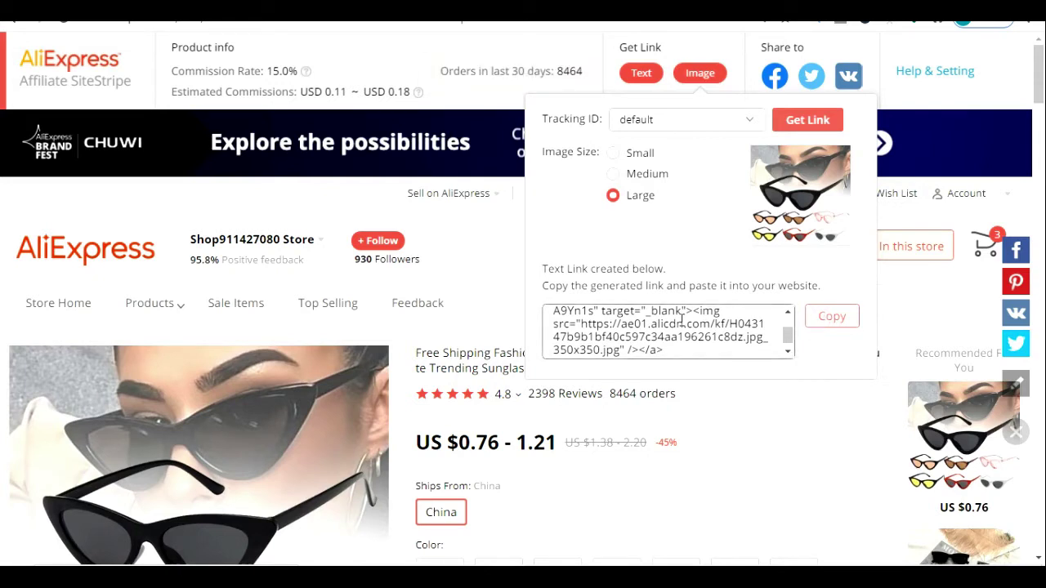
pyautogui.moveTo(663, 350); pyautogui.dragTo(549, 314)
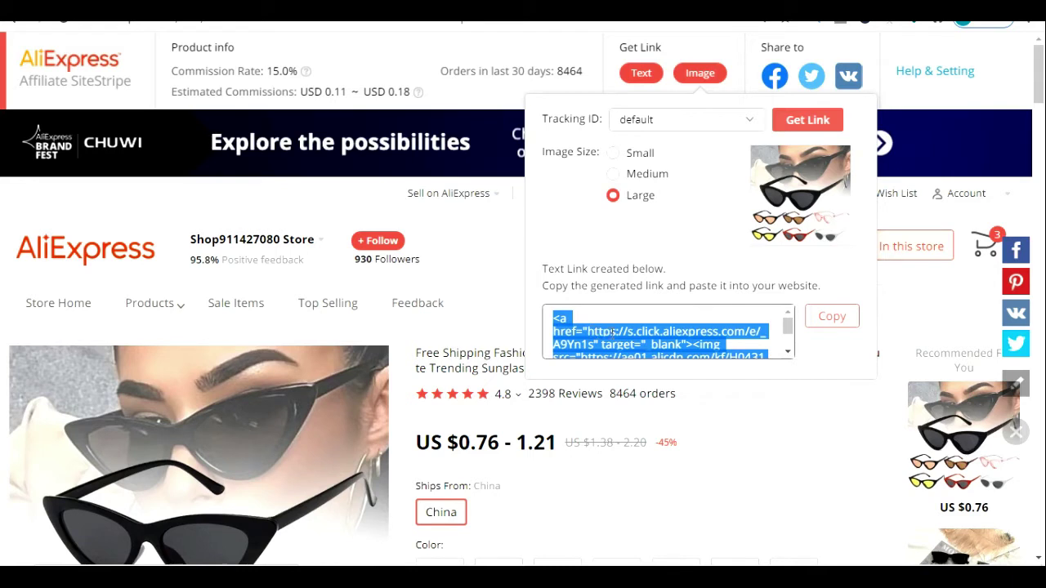
pyautogui.click(697, 323)
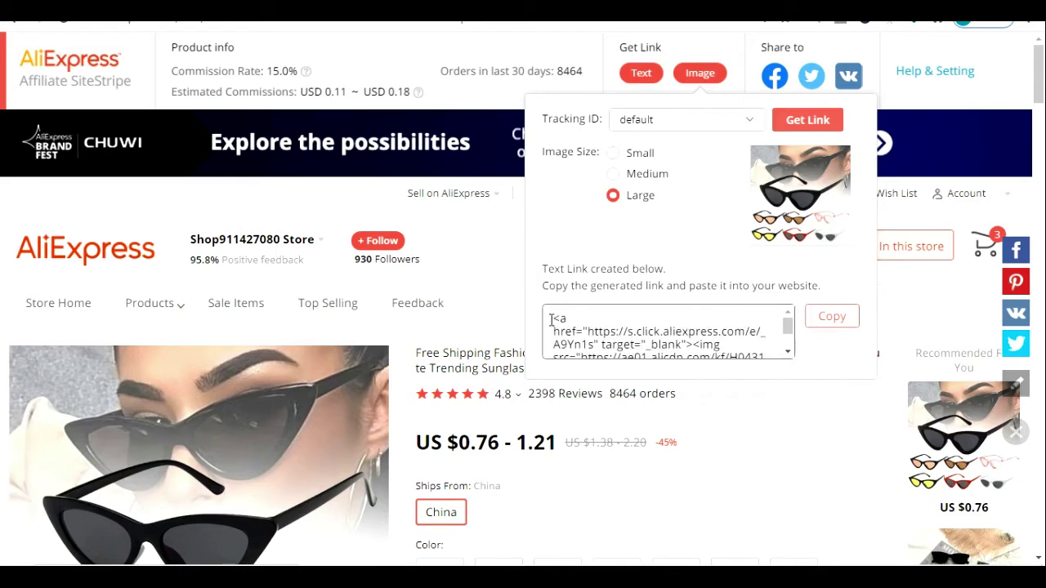
pyautogui.moveTo(551, 320); pyautogui.dragTo(675, 362)
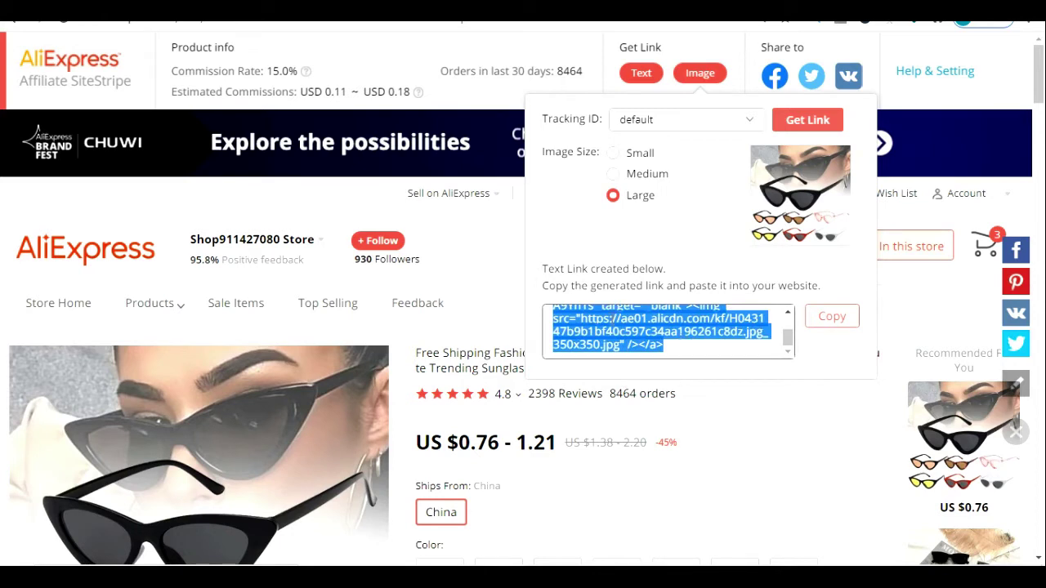
pyautogui.rightClick(618, 323)
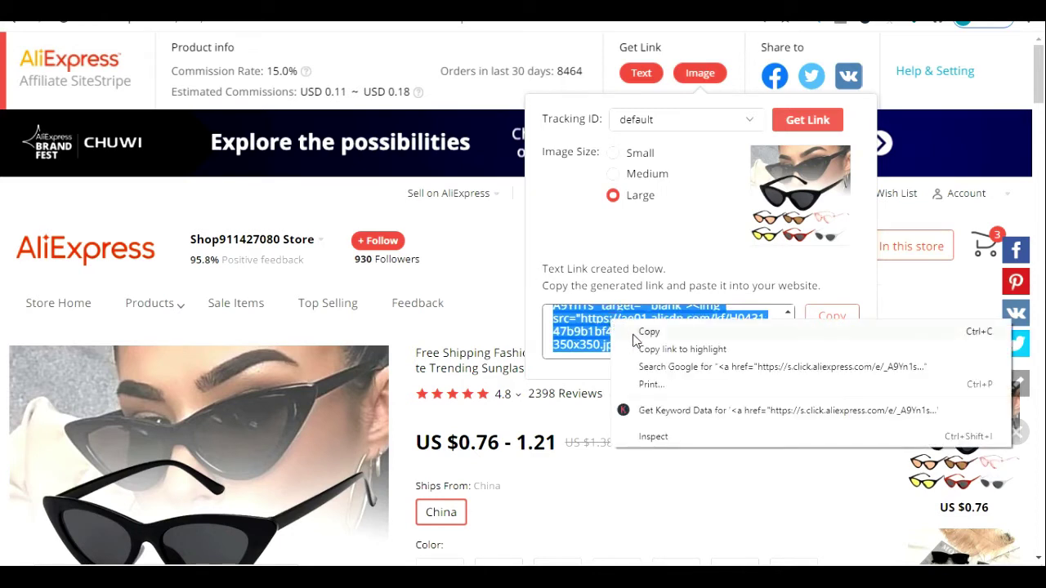
pyautogui.click(646, 332)
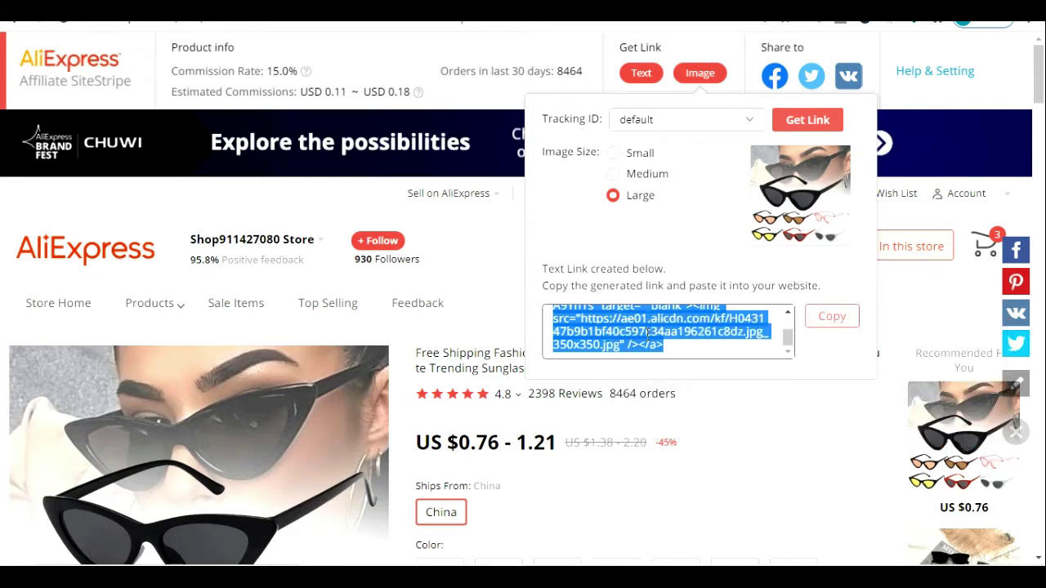
# Reselect all of the generated image link code, copy it once more and review it from the beginning.
pyautogui.click(653, 323)
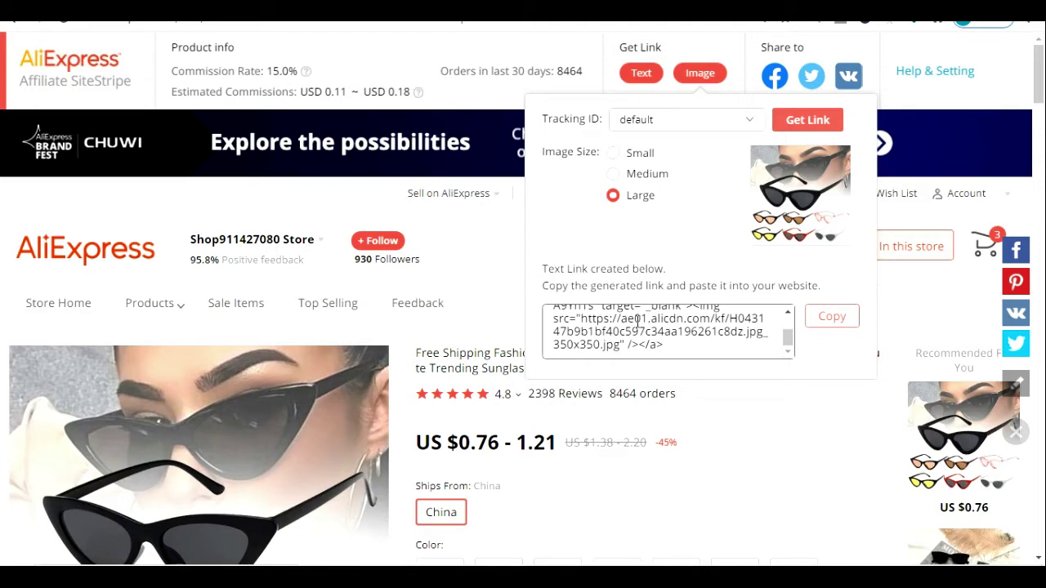
pyautogui.tripleClick(638, 320)
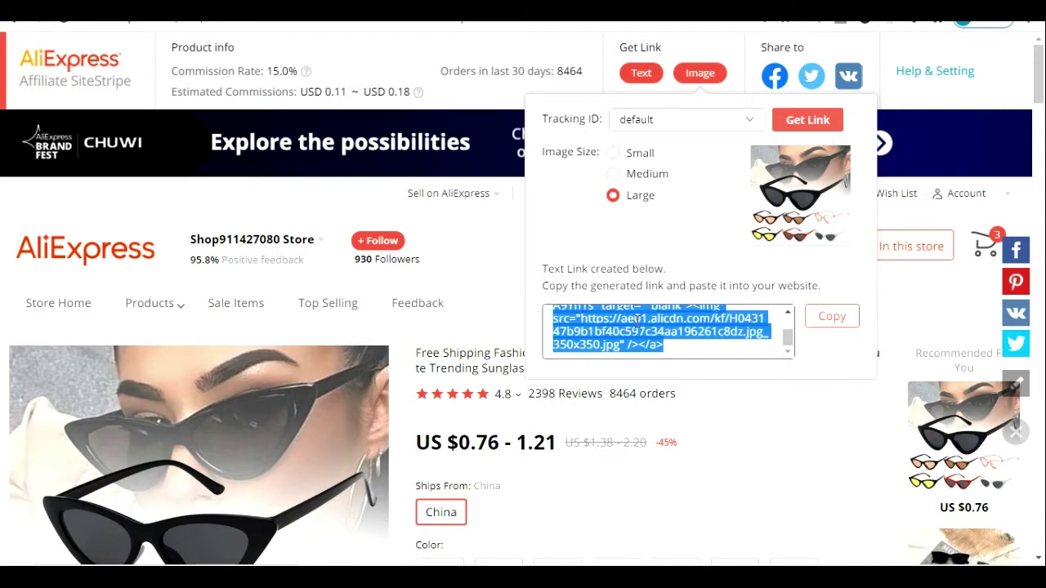
pyautogui.rightClick(638, 326)
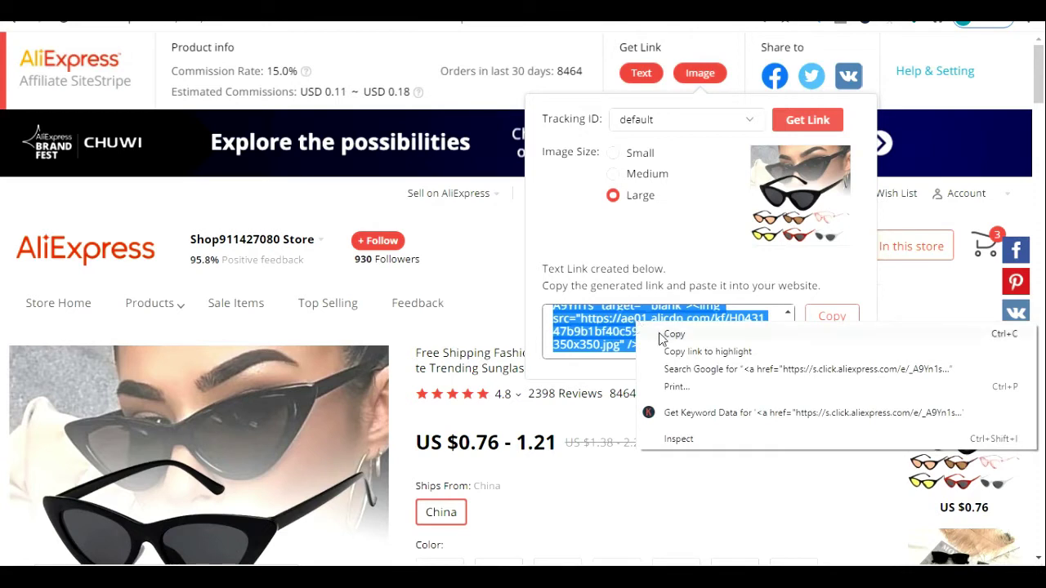
pyautogui.click(664, 335)
pyautogui.scroll(3, 785, 336)
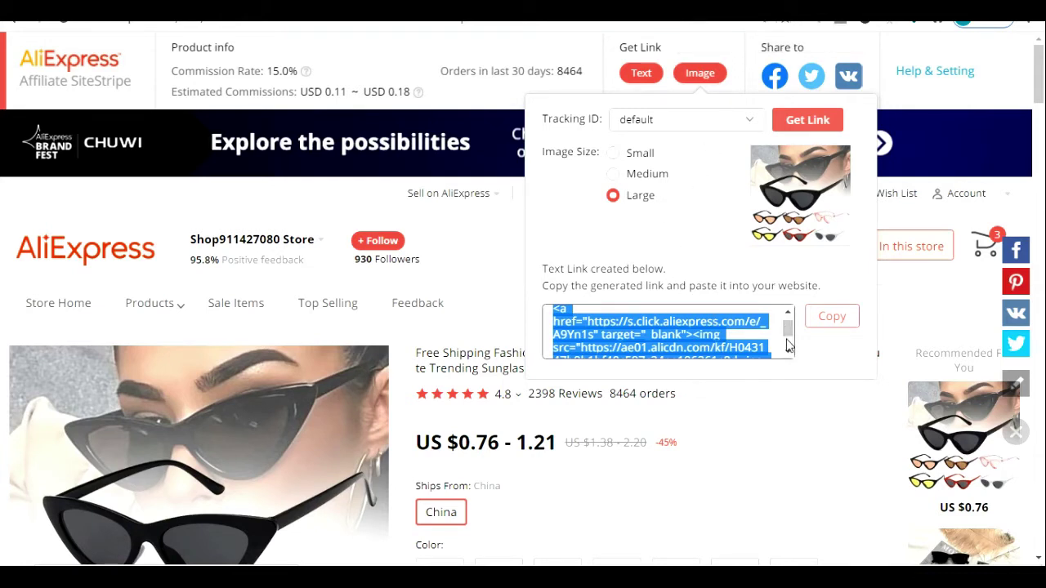
pyautogui.moveTo(788, 345); pyautogui.dragTo(789, 319)
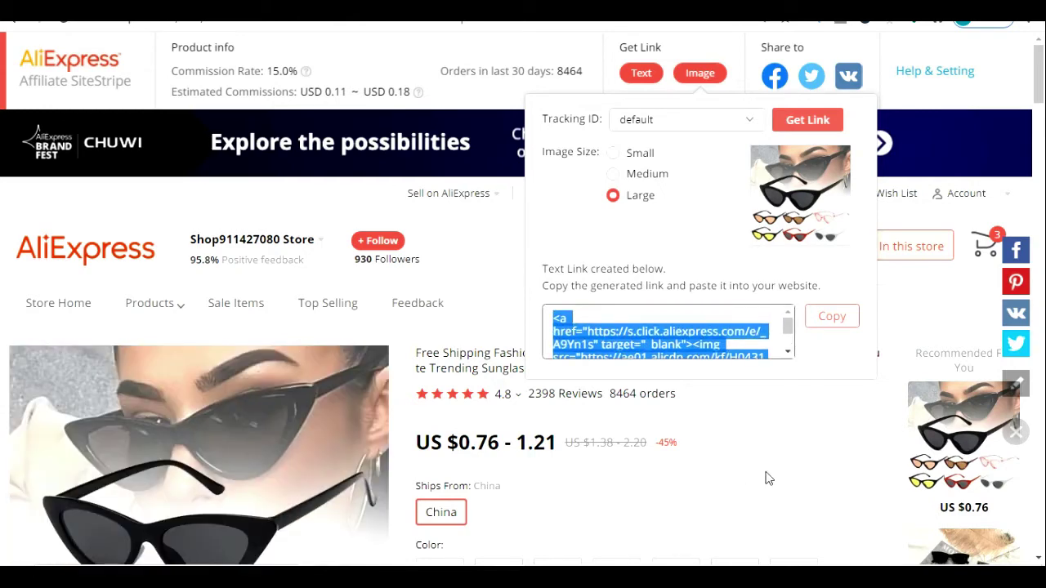
# Copy the selected HTML code of the large glasses image link once more.
pyautogui.scroll(-2, 1038, 104)
pyautogui.scroll(-1, 1037, 105)
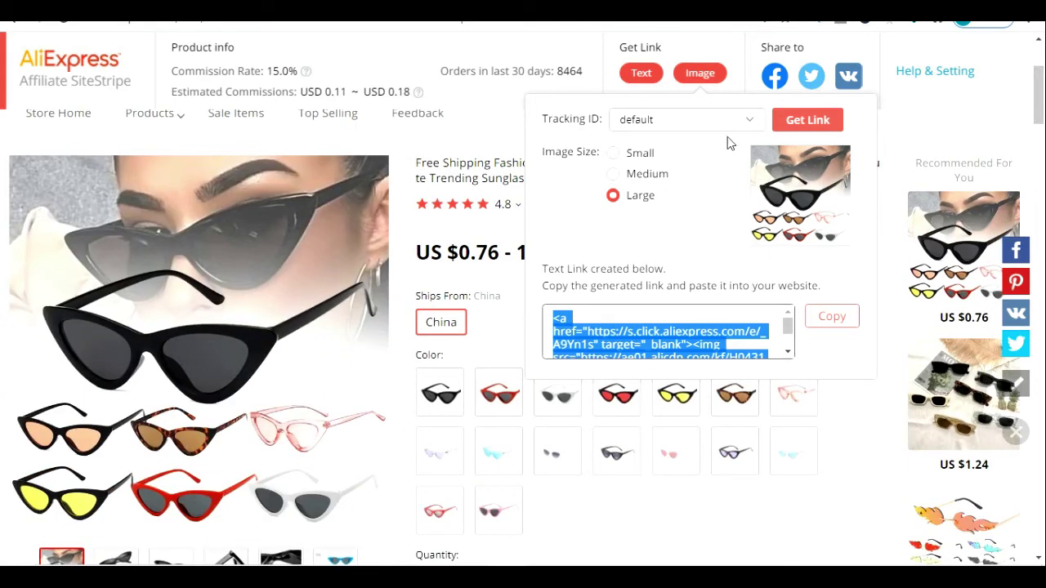
pyautogui.rightClick(689, 345)
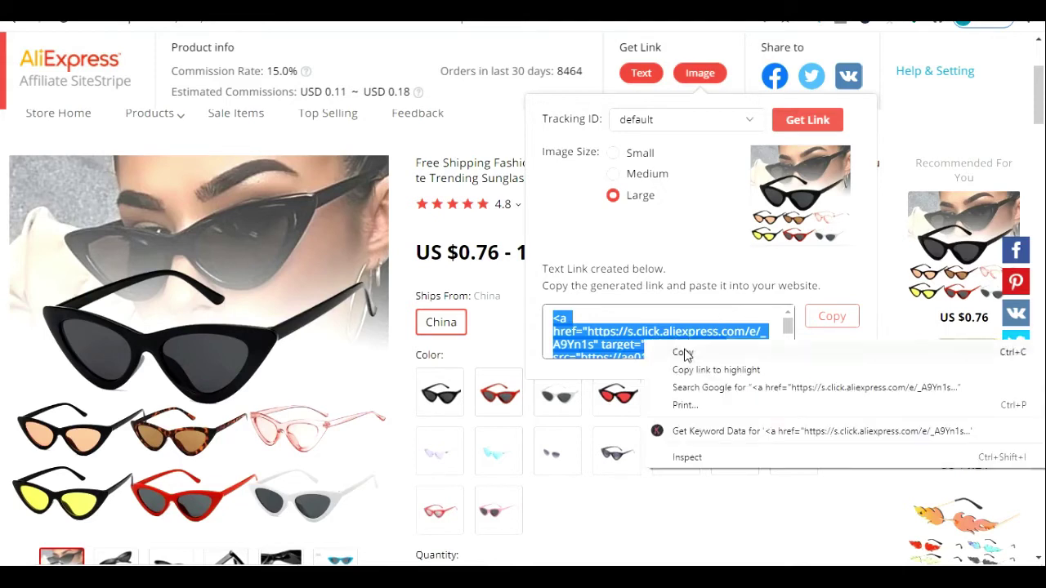
pyautogui.click(683, 353)
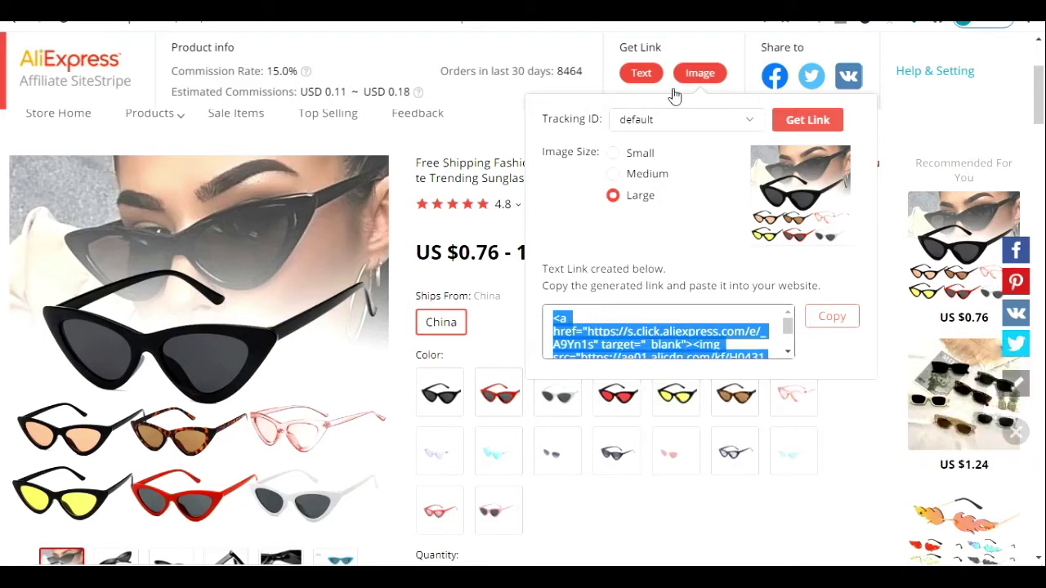
# Switch to the Pidgin Info website, open the page in the Elementor editor and open the black T-shirt ad's Custom HTML widget.
pyautogui.hotkey('ctrl', 'Tab')
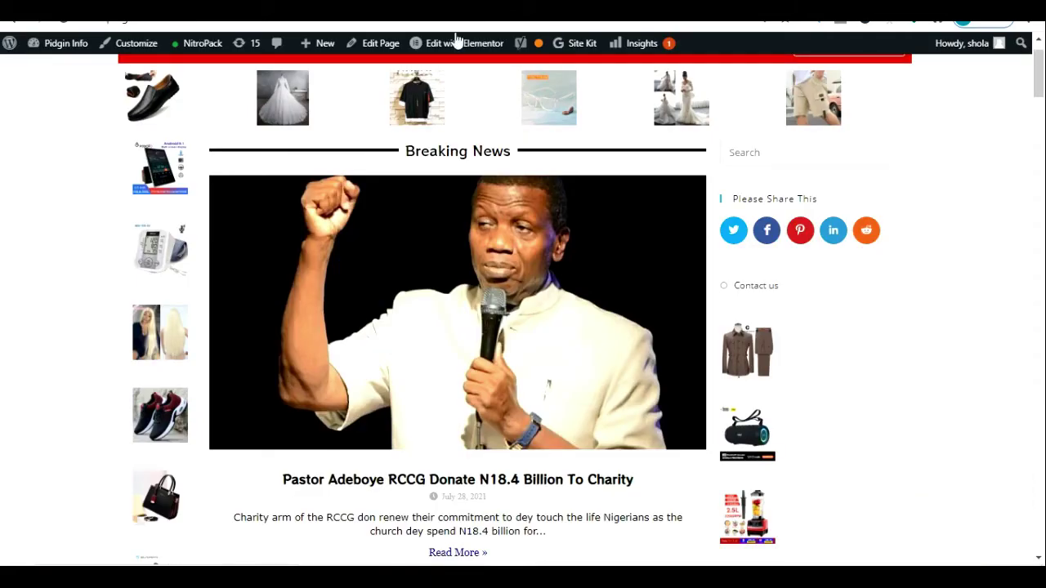
pyautogui.moveTo(451, 45)
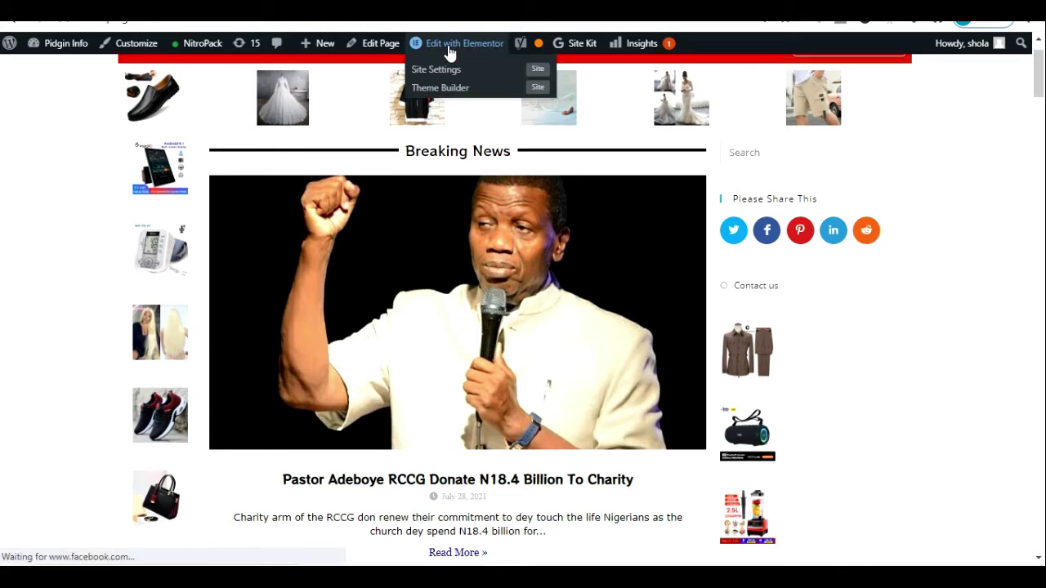
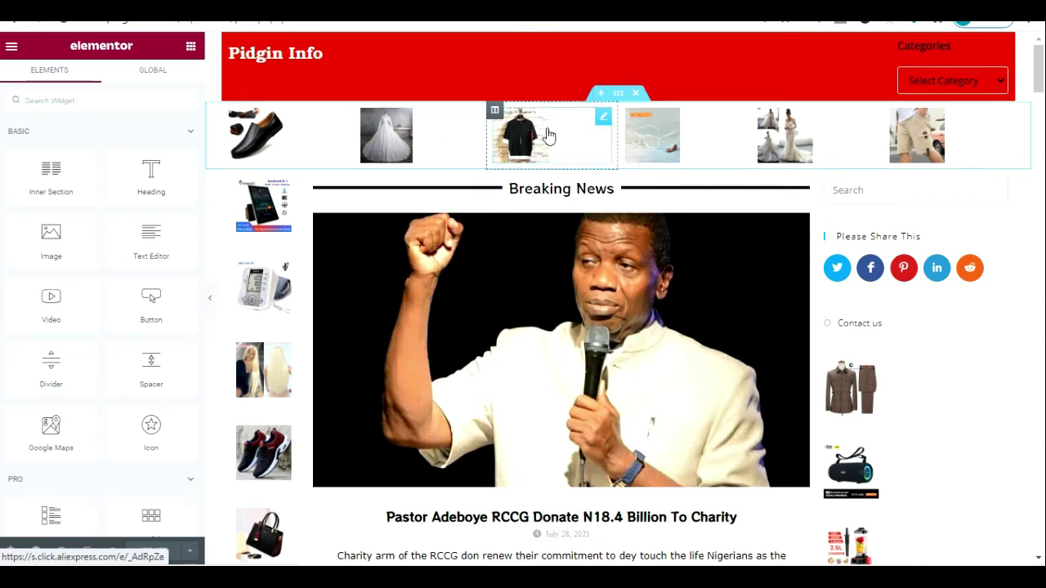
pyautogui.click(548, 135)
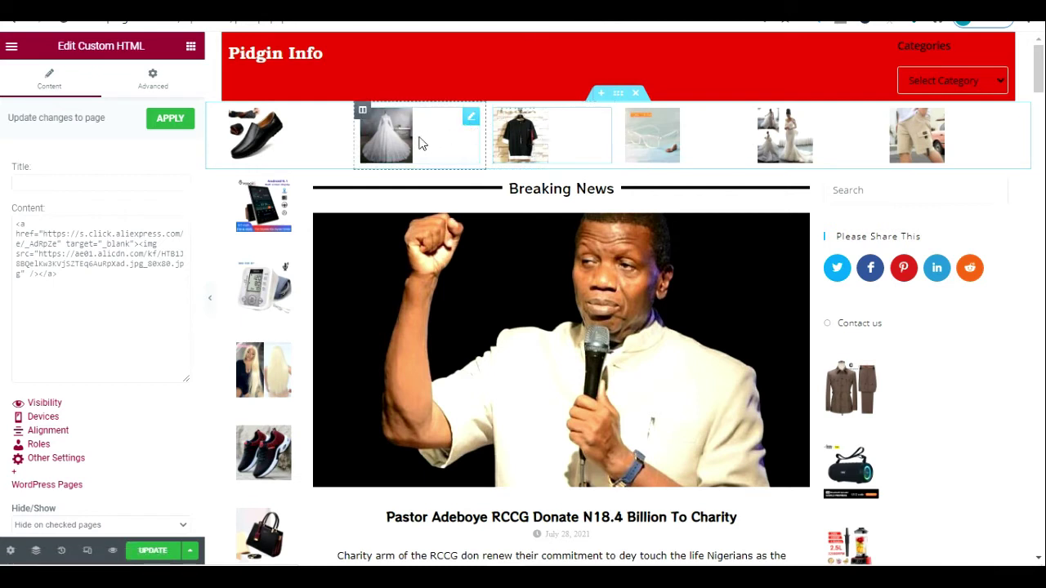
# Search the widgets for "html" and place a Custom HTML widget directly below the Breaking News post.
pyautogui.click(191, 47)
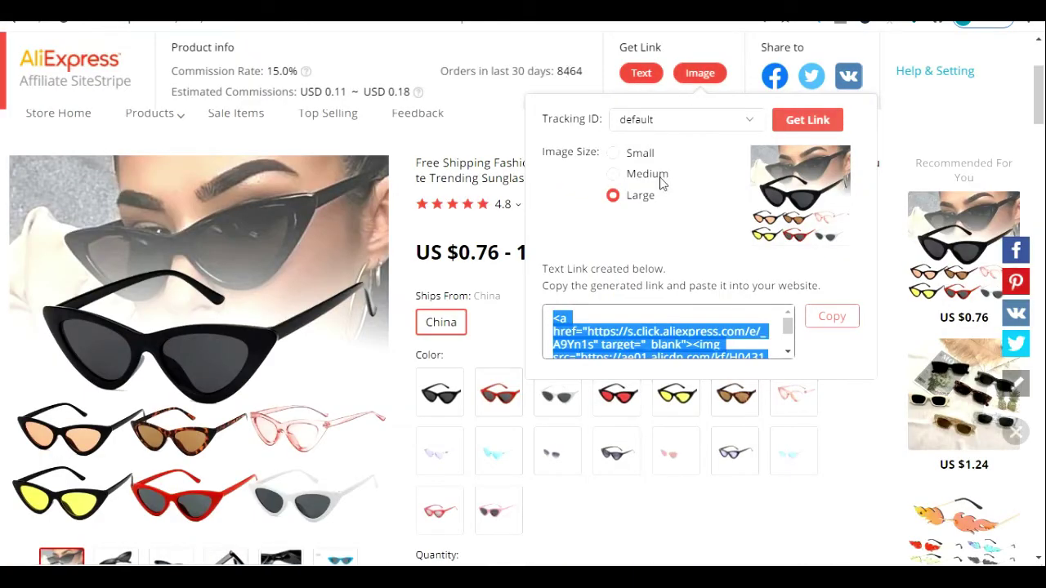
pyautogui.click(689, 26)
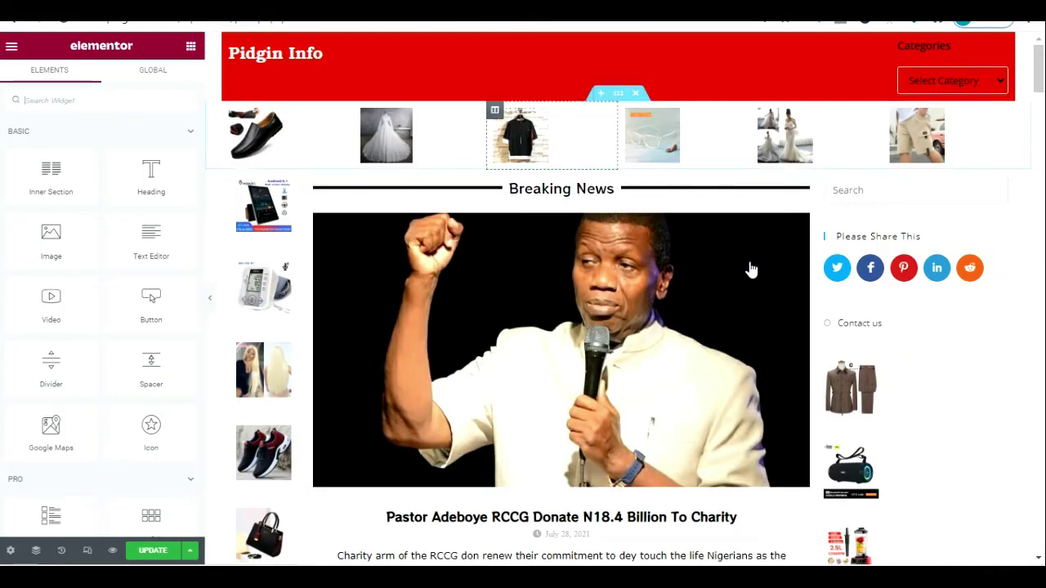
pyautogui.write('html')
pyautogui.scroll(-2, 695, 237)
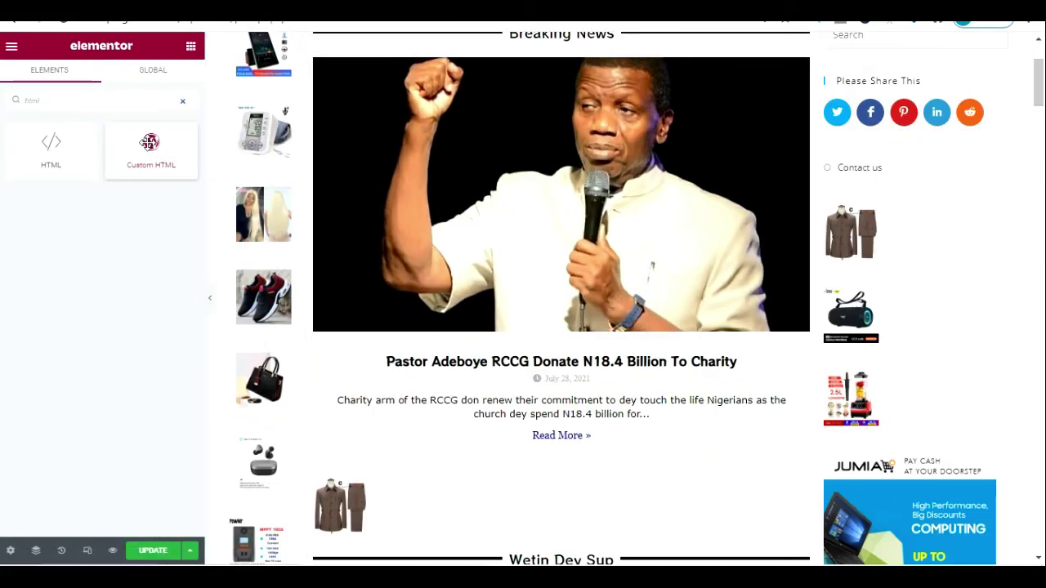
pyautogui.moveTo(149, 143); pyautogui.dragTo(368, 462)
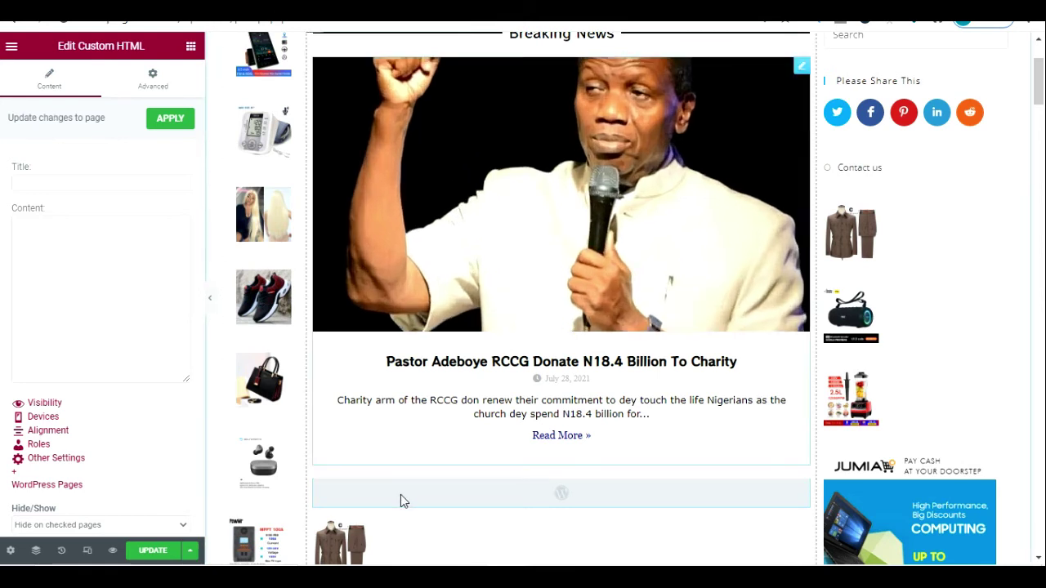
# Paste the copied AliExpress image link code into the content of the new Custom HTML widget and check the glasses ad.
pyautogui.click(53, 271)
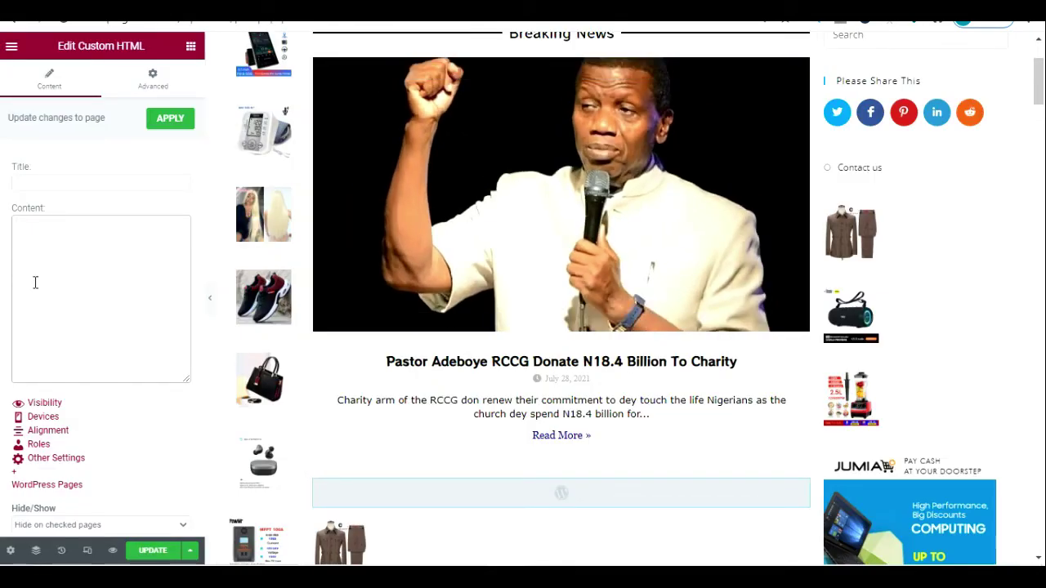
pyautogui.write('<a href="https://s.click.aliexpress.com/e/_A9Yn1s" target="_blank"><img src="https://ae01.alicdn.com/kf/H043147b9b1bf40c597c34aa196261c8dz.jpg_350x350.jpg" /></a>')
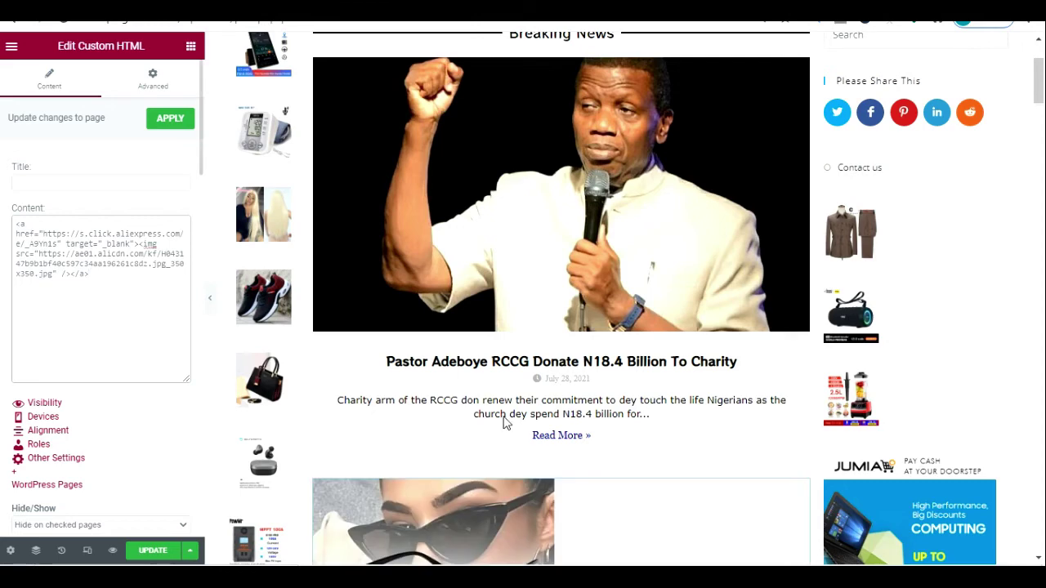
pyautogui.moveTo(1042, 102); pyautogui.dragTo(1042, 121)
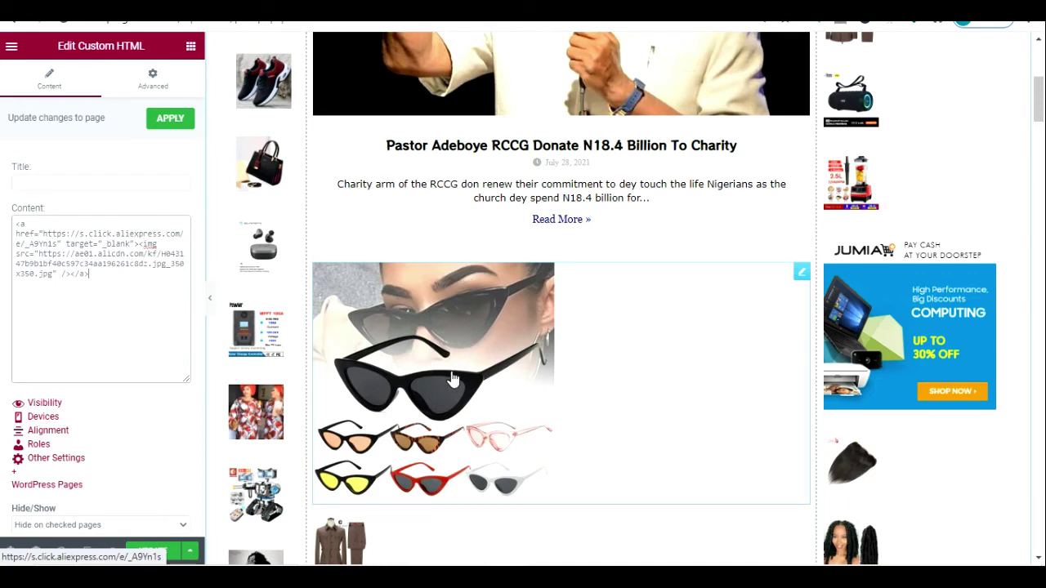
# Set the title of the glasses ad widget to "Eye Glass".
pyautogui.click(67, 182)
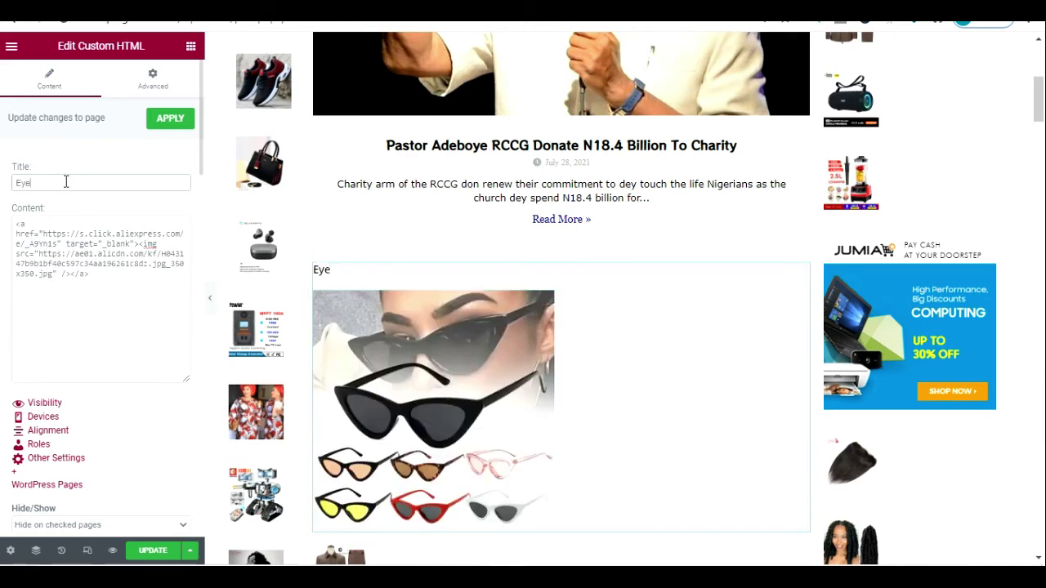
pyautogui.write('Eye')
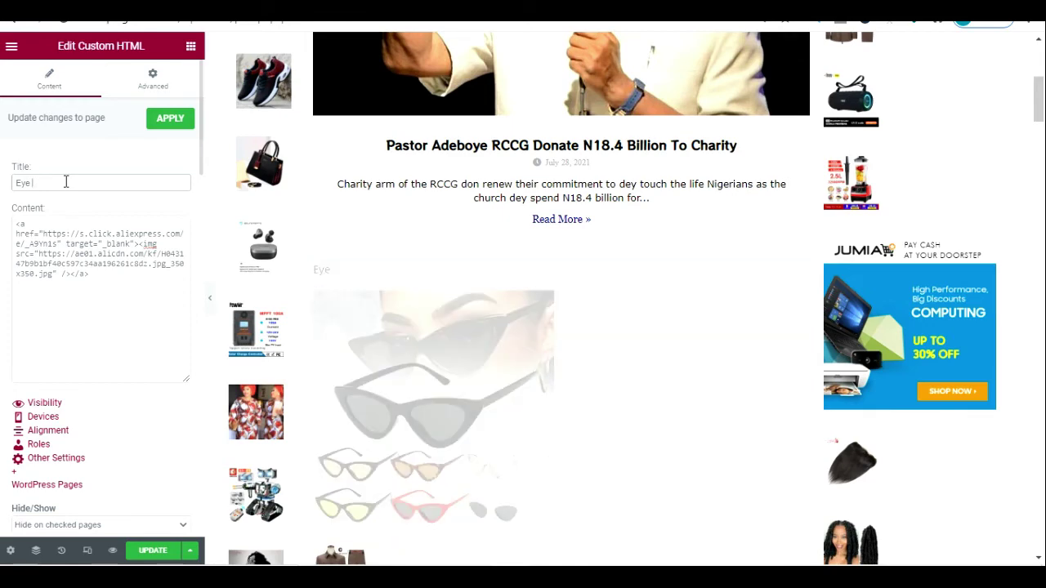
pyautogui.write(' Glass')
# Replace the glasses ad widget's title with "Ad" and view the ad within the page.
pyautogui.moveTo(29, 183); pyautogui.dragTo(3, 186)
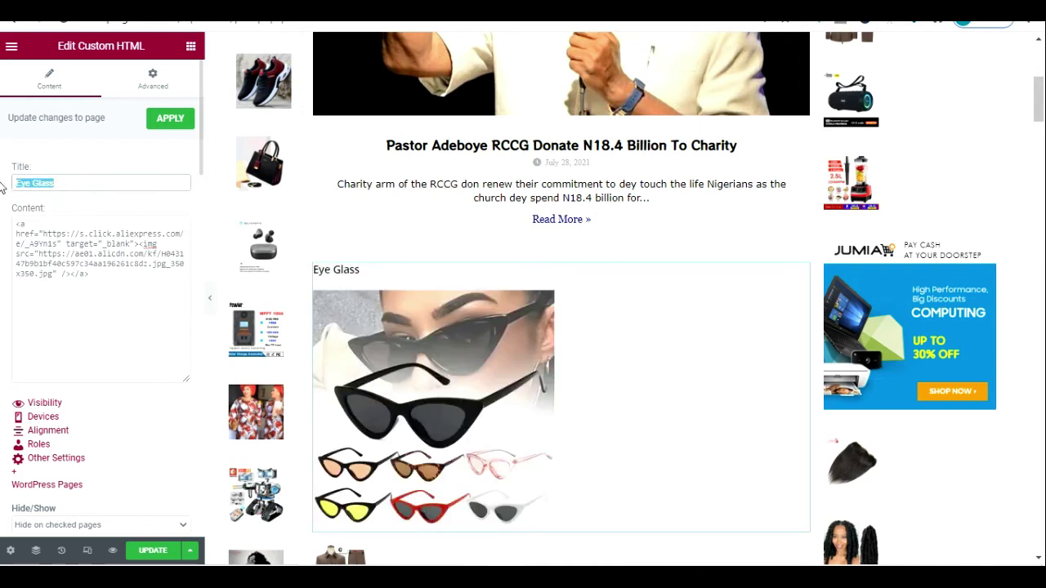
pyautogui.press('BackSpace')
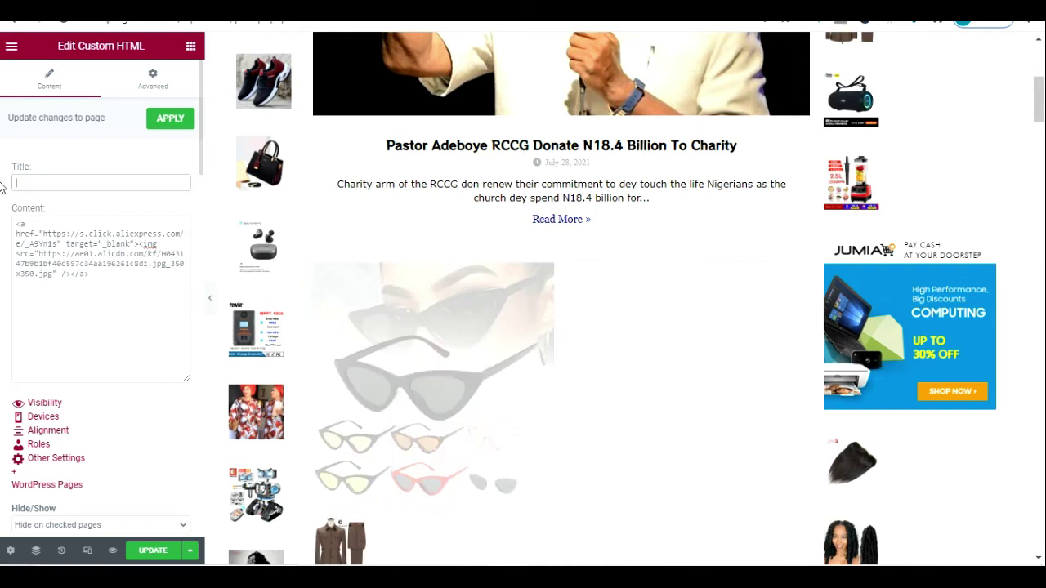
pyautogui.write('Ad')
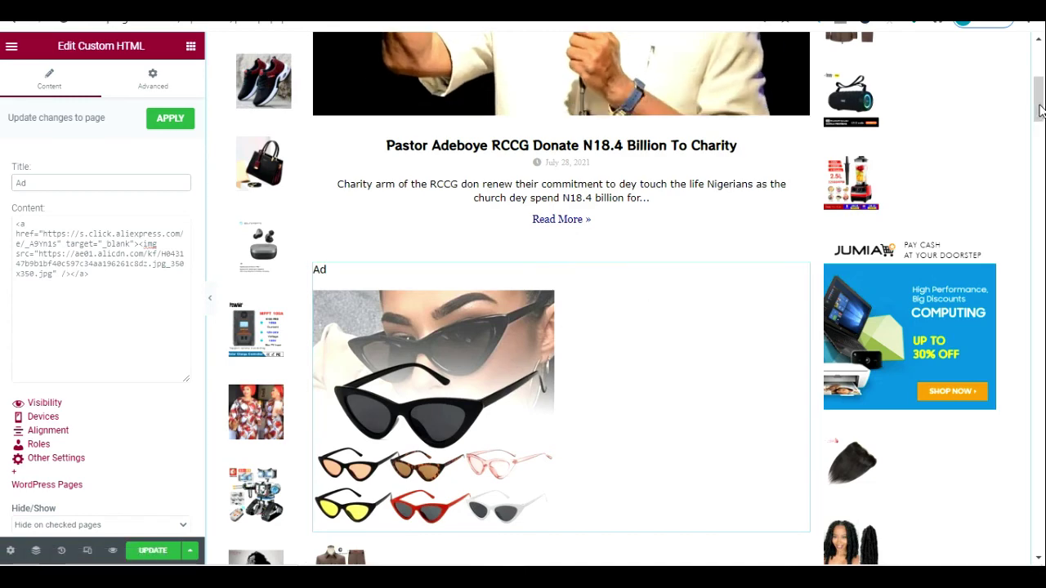
pyautogui.moveTo(1040, 108); pyautogui.dragTo(1040, 122)
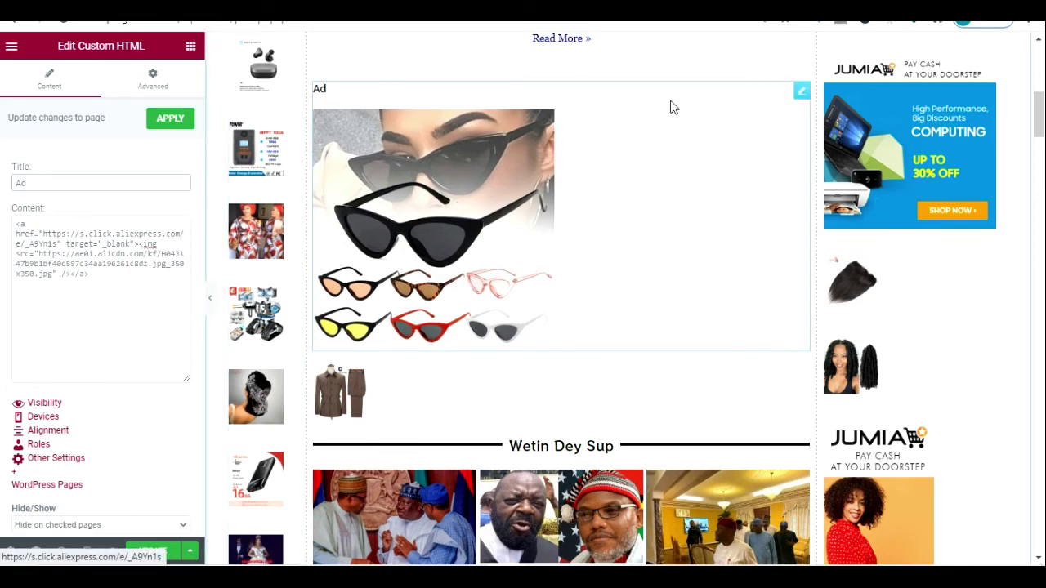
# Clear the title of the glasses ad widget.
pyautogui.hotkey('ctrl', 'Tab')
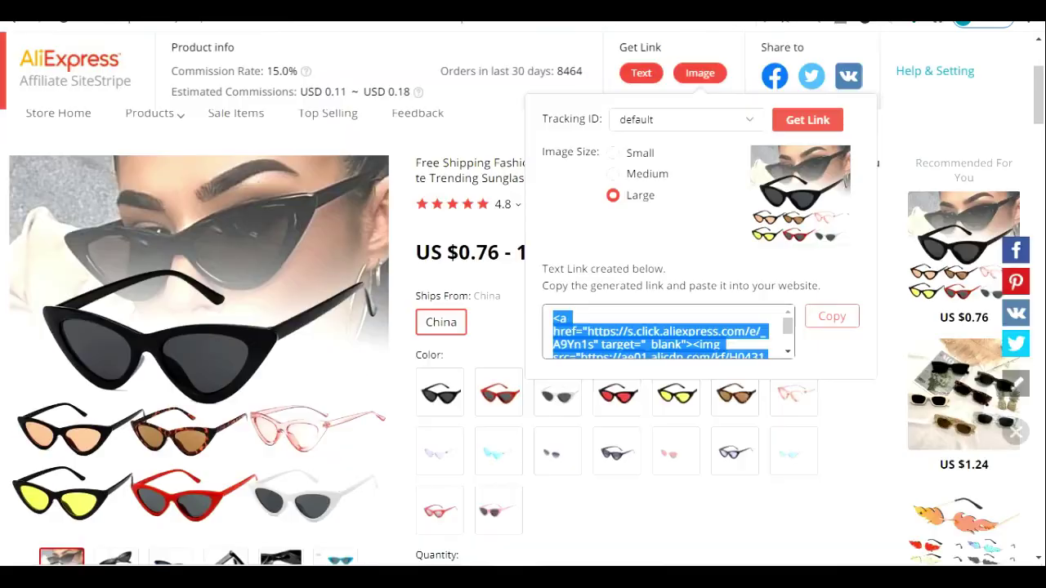
pyautogui.hotkey('ctrl', 'shift', 'Tab')
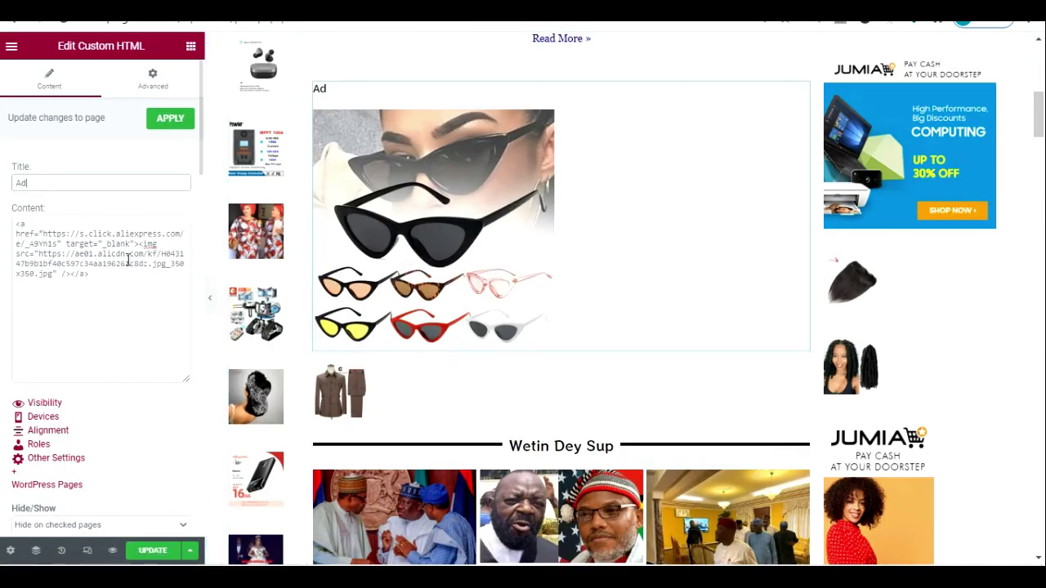
pyautogui.click(175, 123)
pyautogui.press('BackSpace')
pyautogui.press('BackSpace')
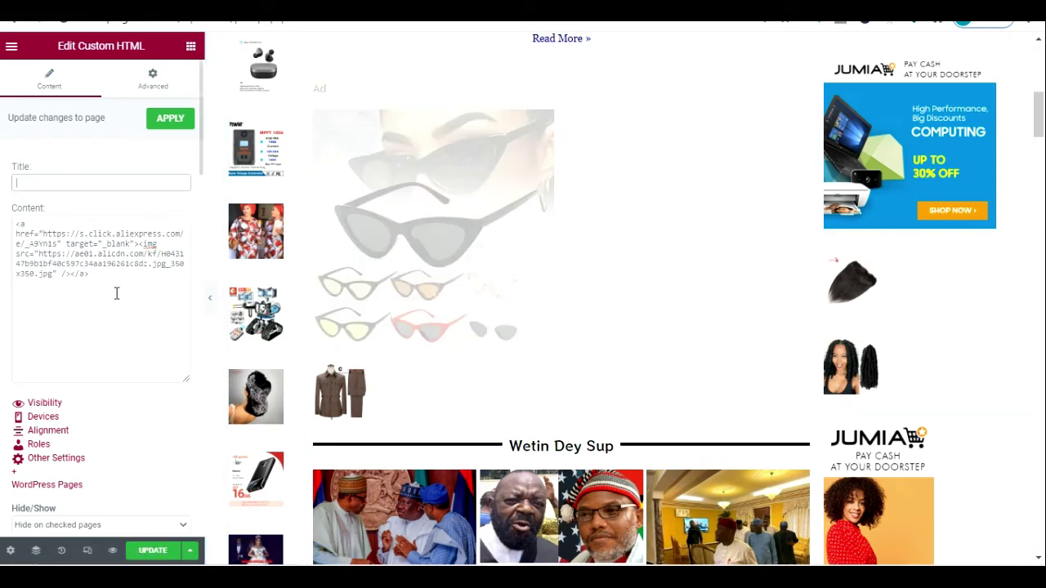